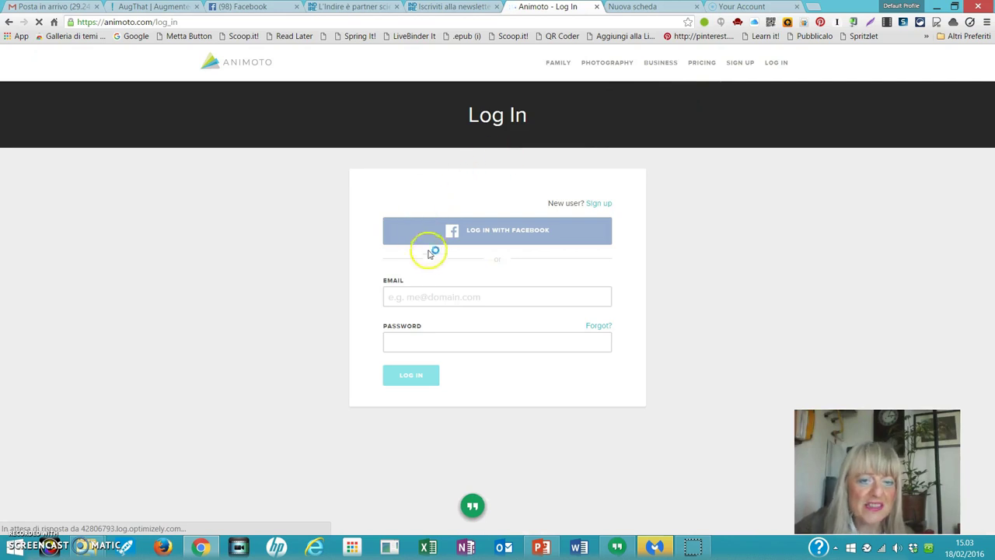
Step: Log in to the Animoto account with the saved e-mail and password
left_click(433, 297)
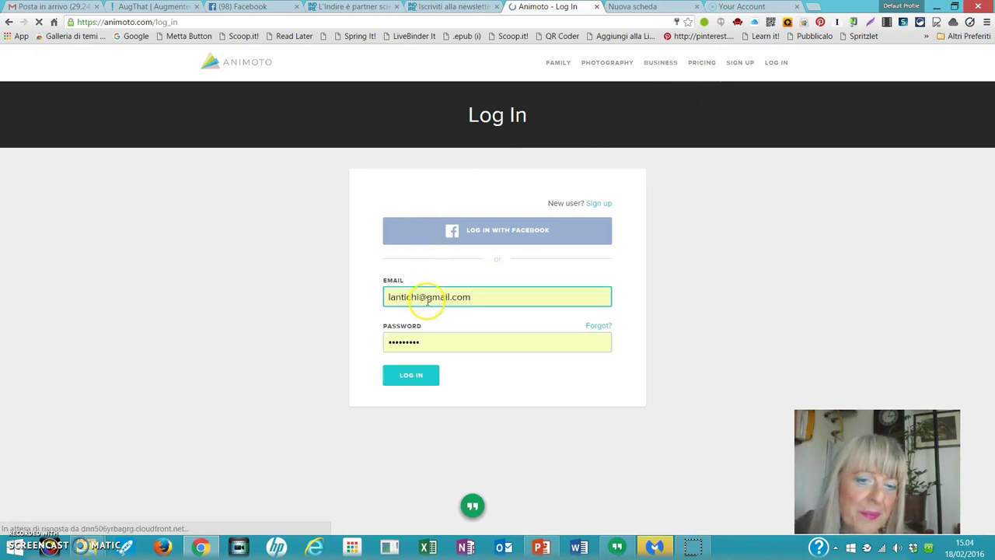
left_click(414, 381)
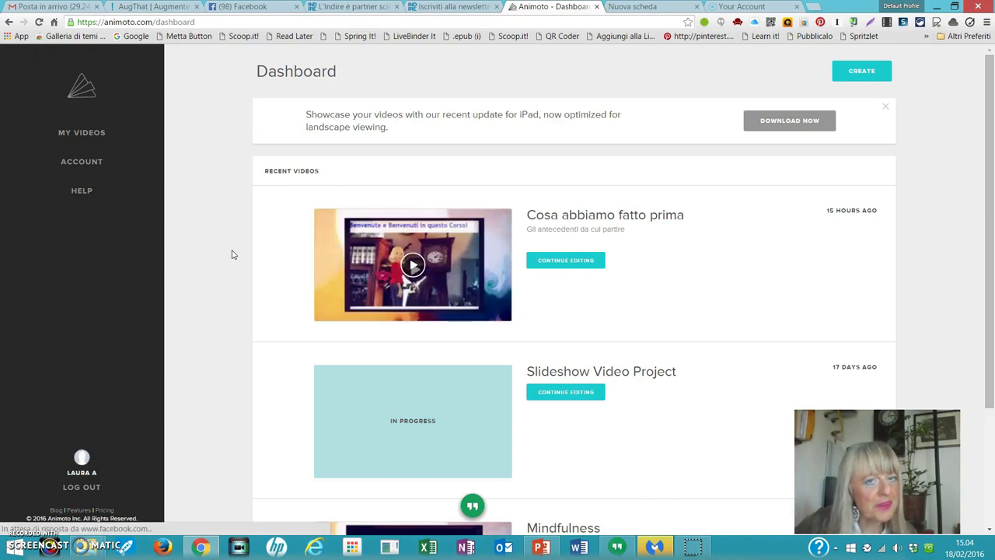
left_click(256, 230)
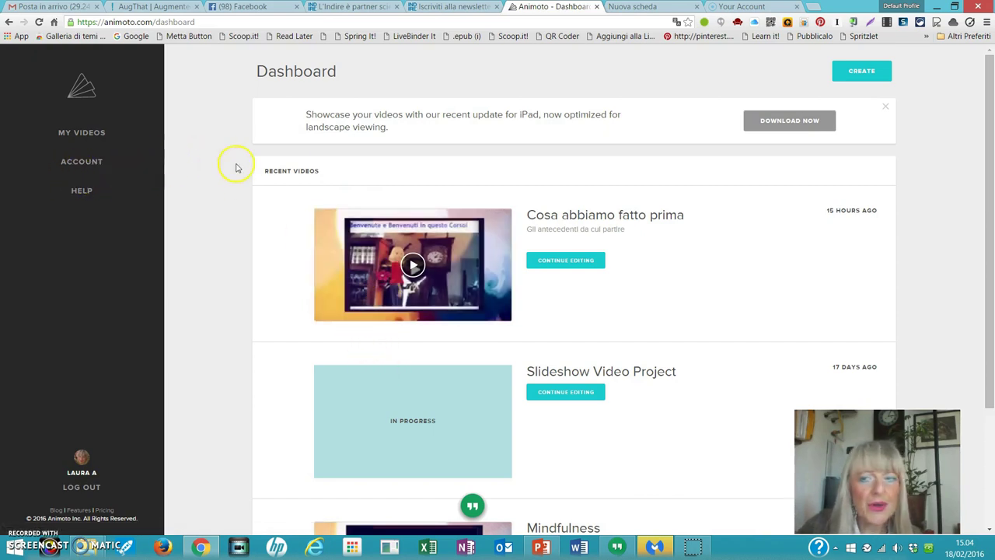
Step: Create a new video project using the Air style from the popular category
left_click(853, 76)
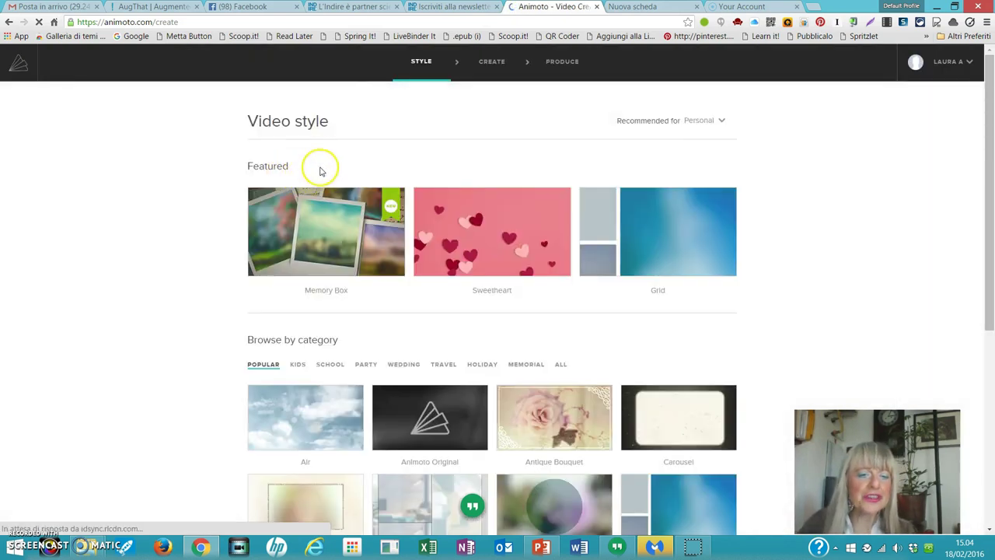
mouse_move(531, 220)
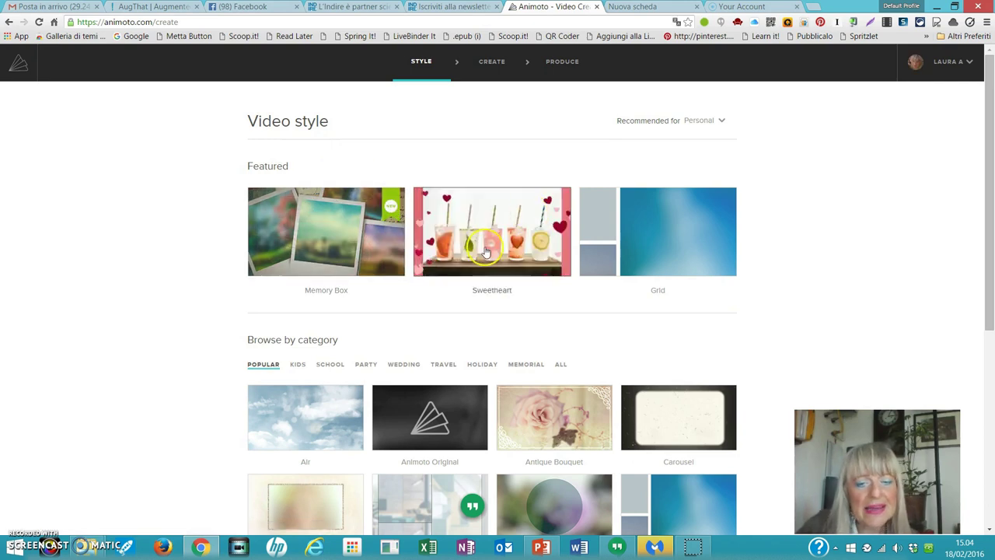
scroll(485, 251, "down", 1)
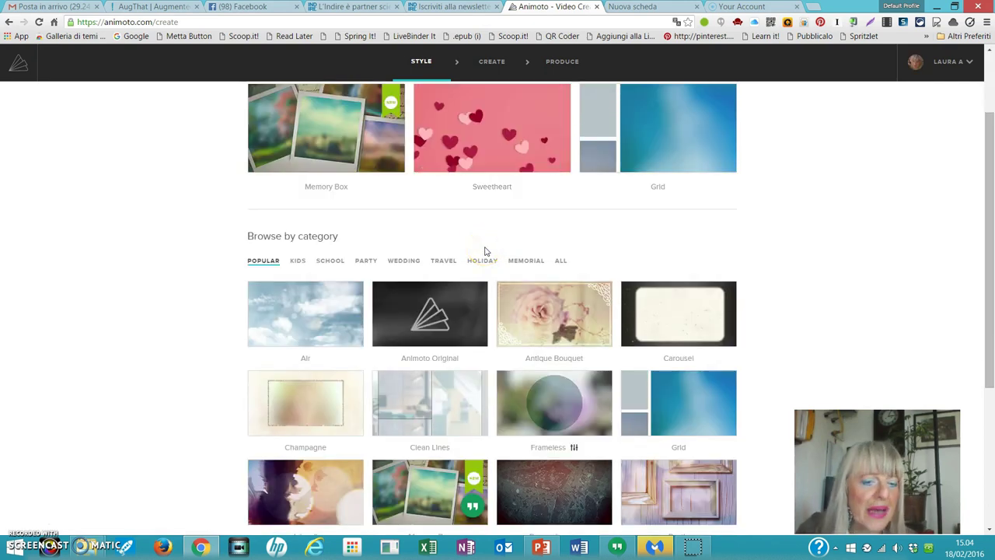
scroll(485, 251, "down", 1)
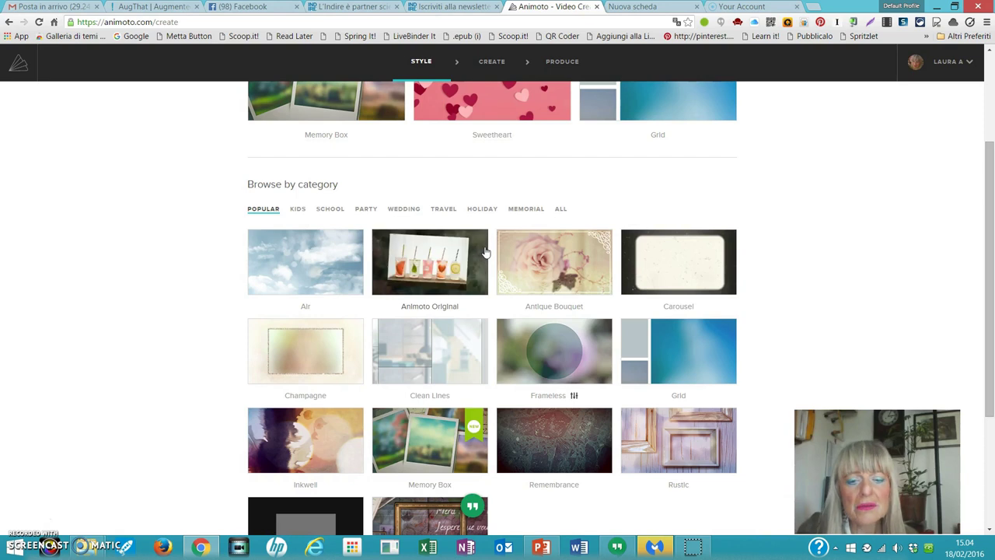
scroll(485, 251, "down", 2)
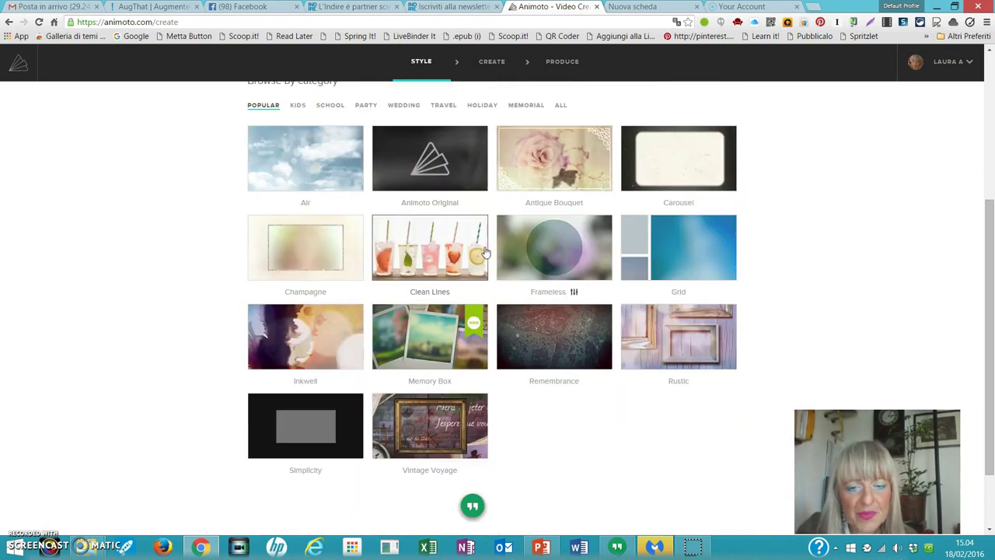
scroll(485, 251, "up", 2)
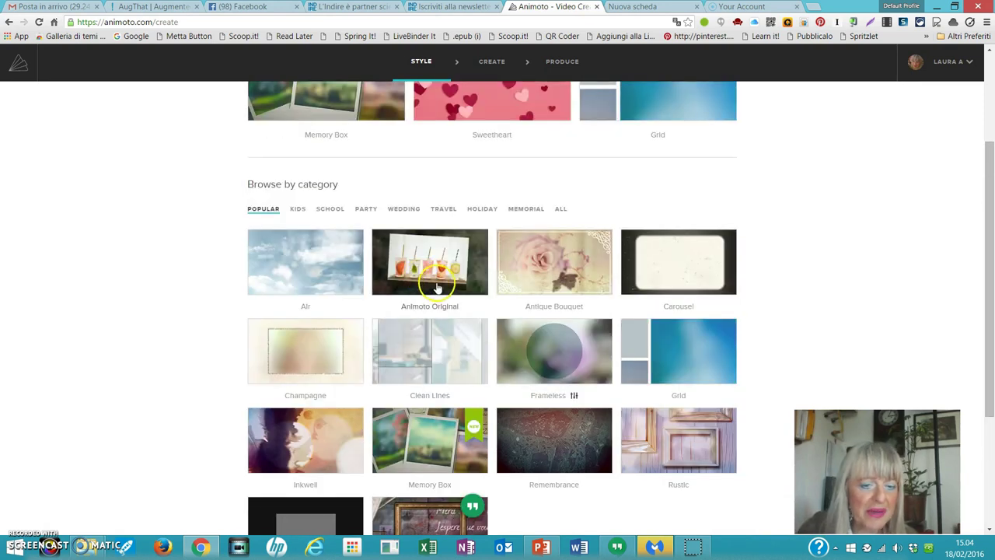
left_click(337, 257)
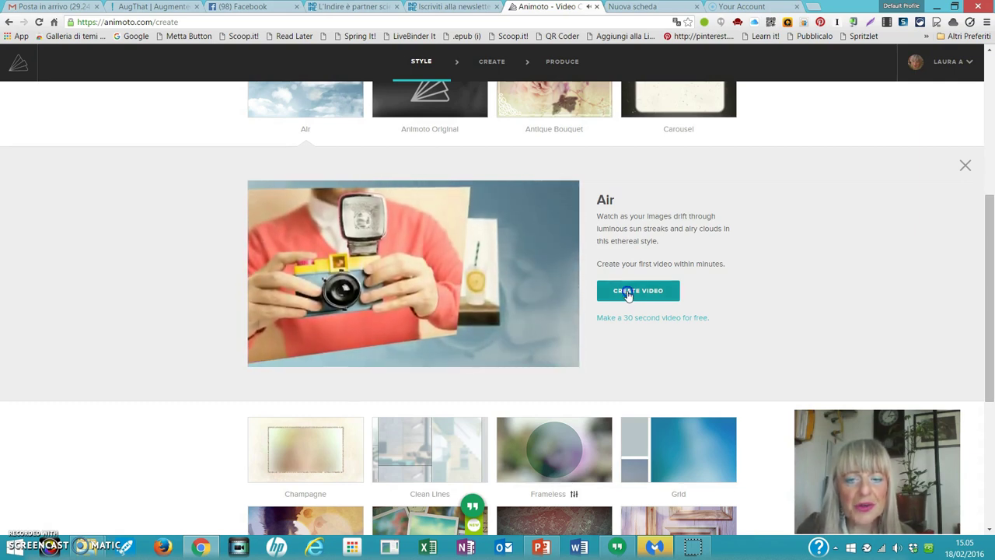
left_click(628, 294)
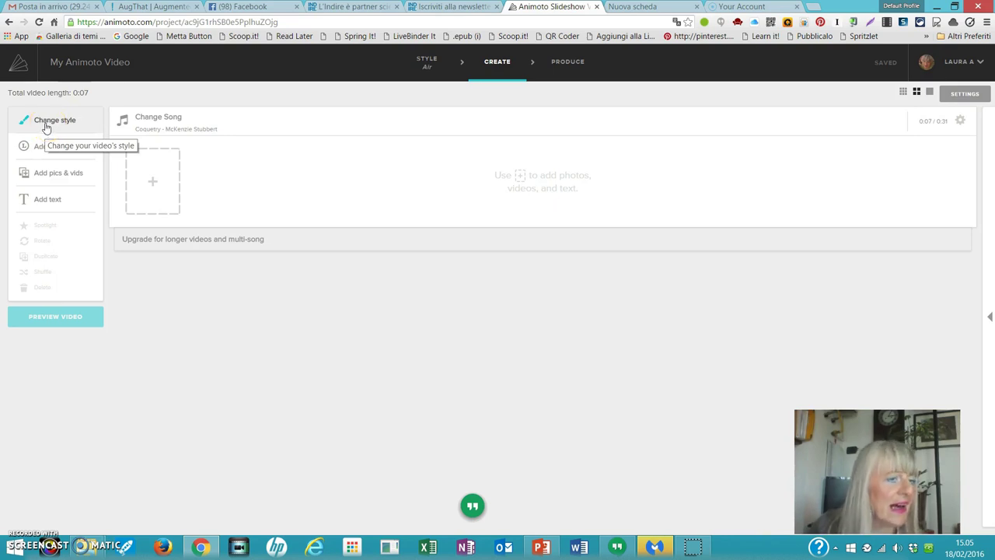
left_click(37, 144)
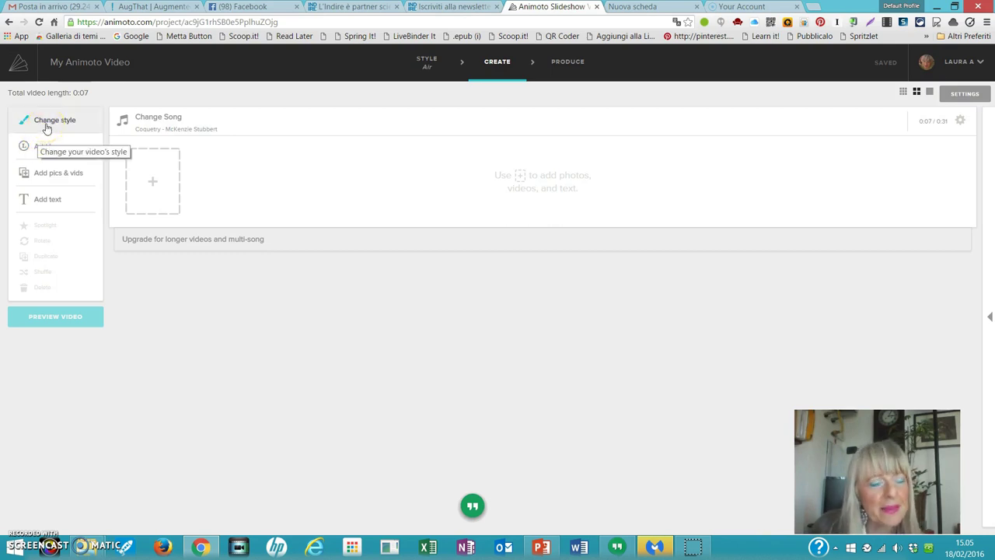
left_click(53, 153)
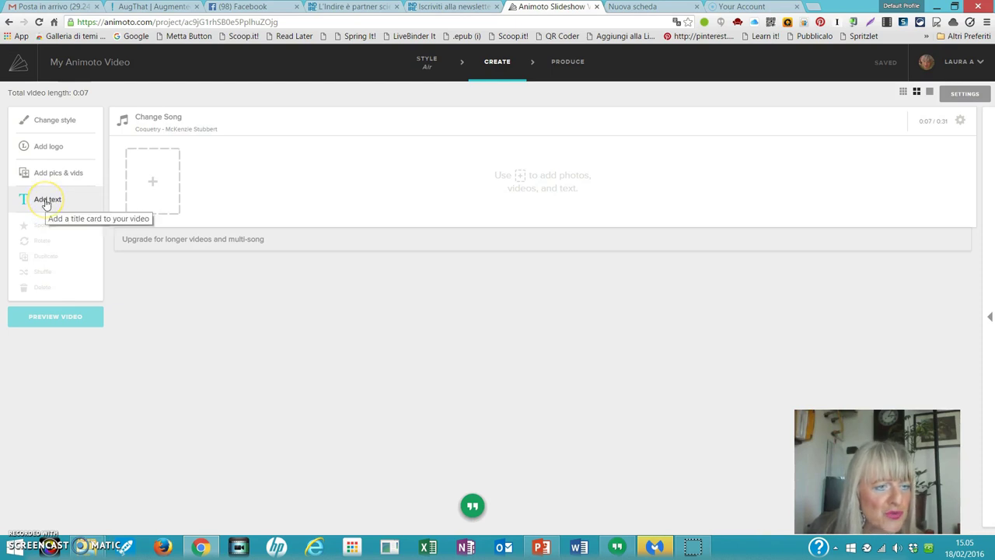
Step: Start adding a picture to the first empty slot of the video by uploading from the computer
left_click(148, 185)
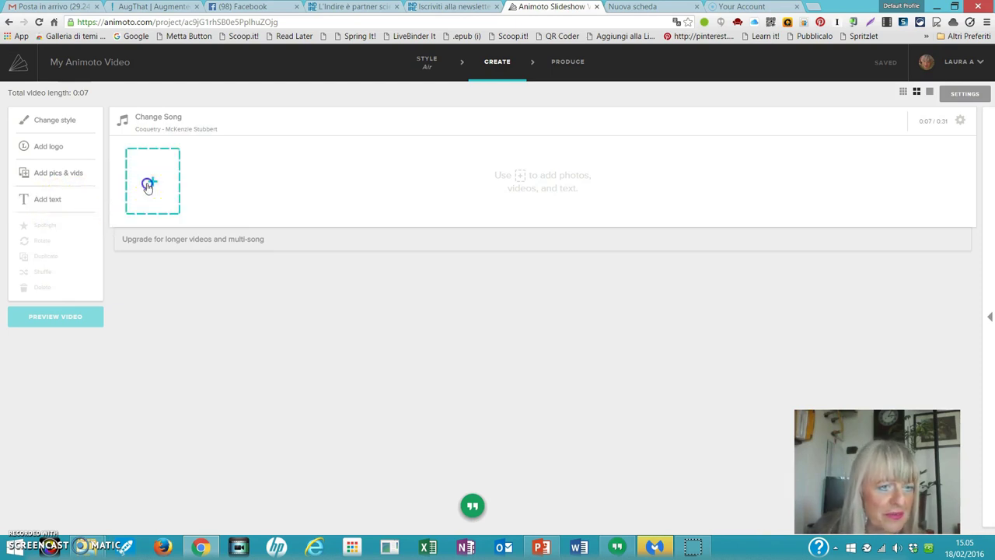
left_click(148, 185)
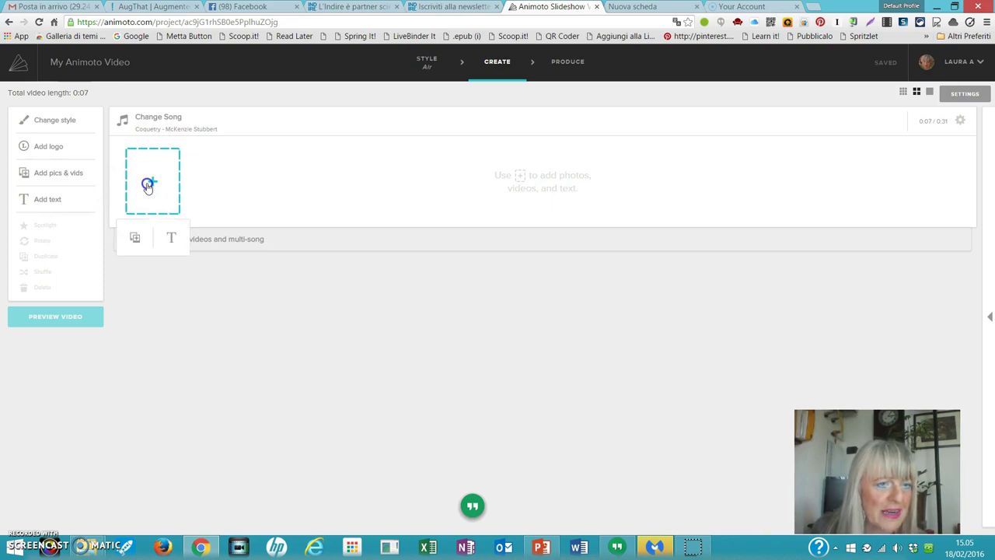
left_click(137, 237)
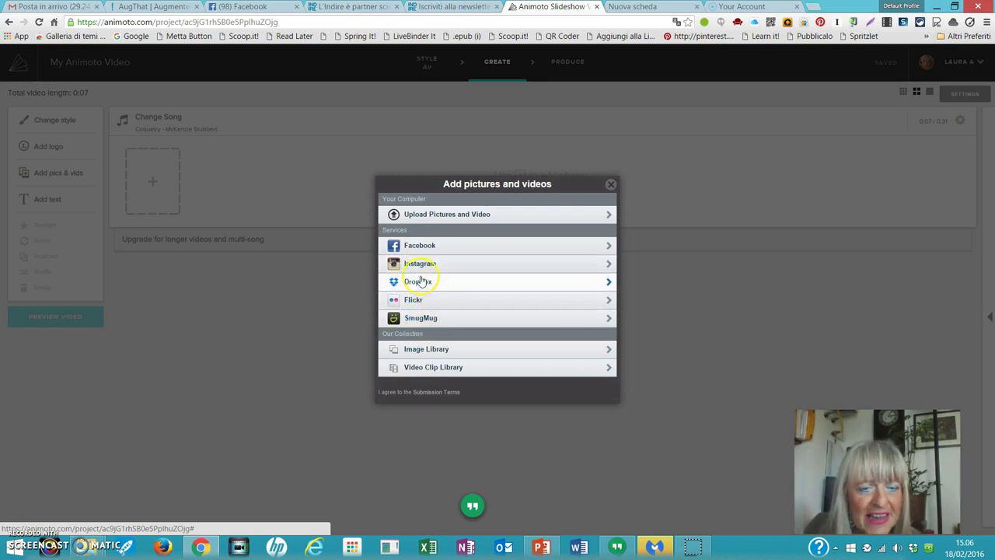
left_click(433, 215)
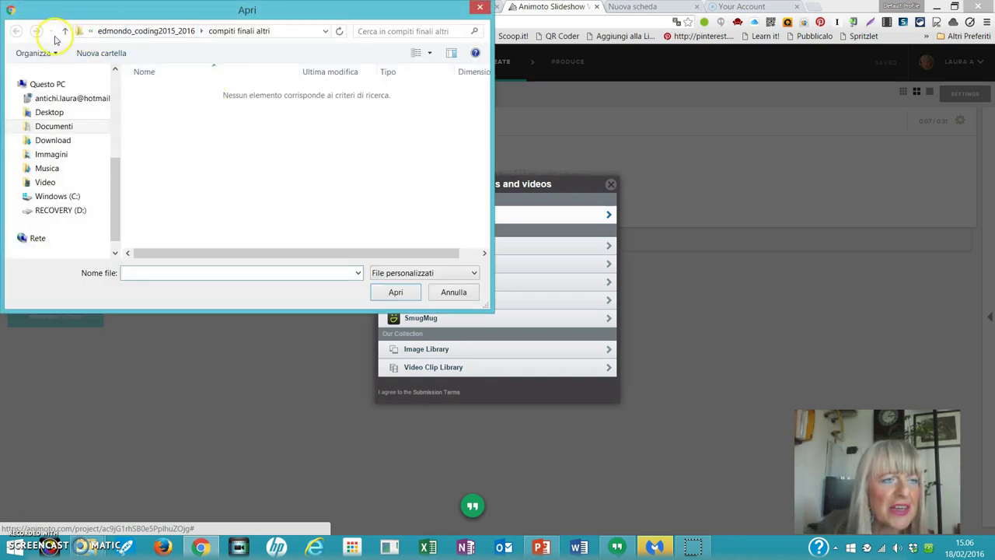
Step: Browse to the folder mod5_creare_presentazioni_online inside anitel_2016_corso_app
left_click(65, 31)
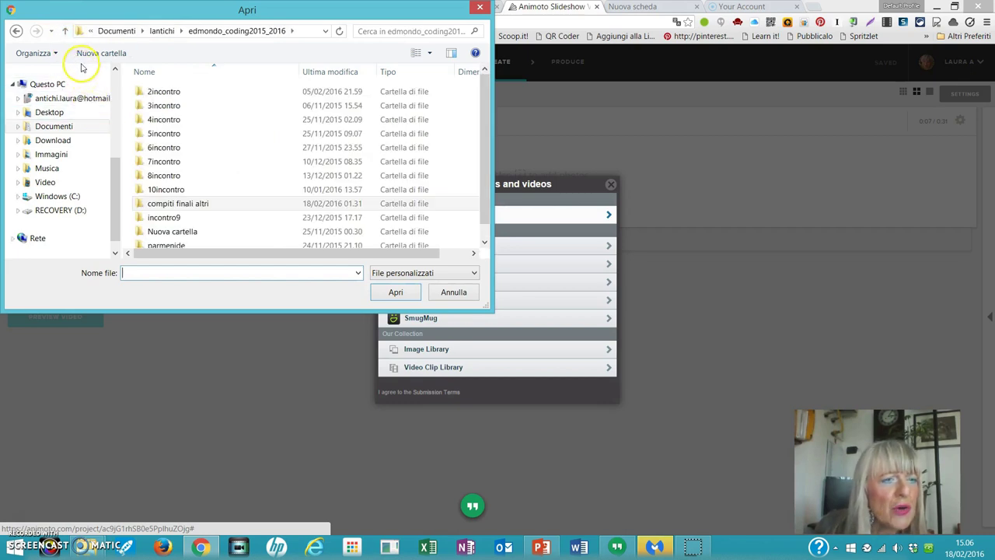
left_click(161, 31)
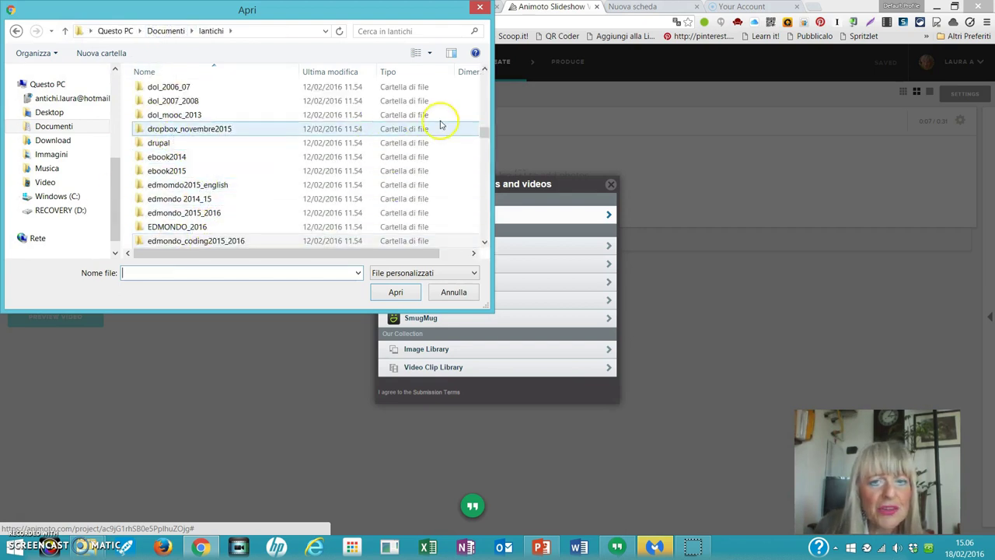
left_click_drag(488, 134, 490, 73)
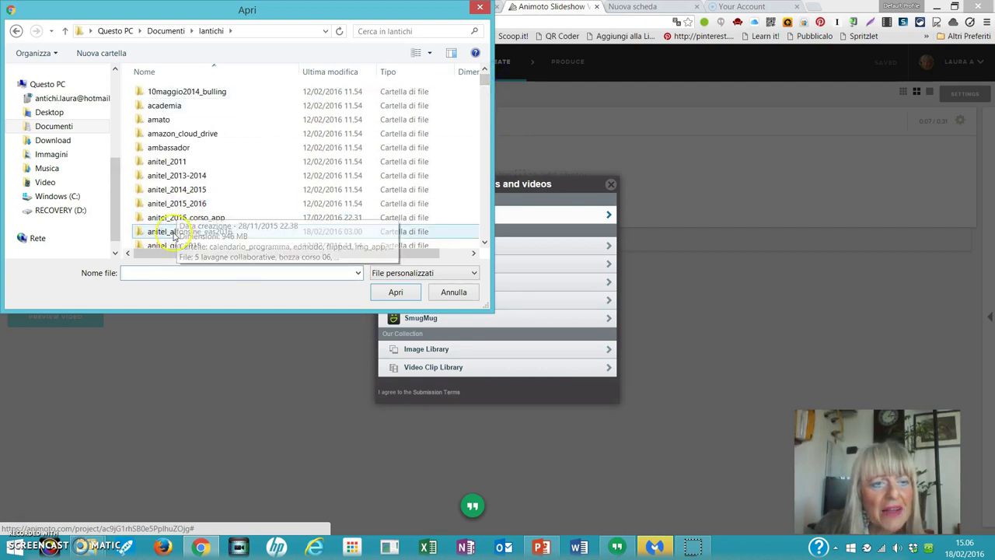
left_click(187, 231)
double_click(186, 218)
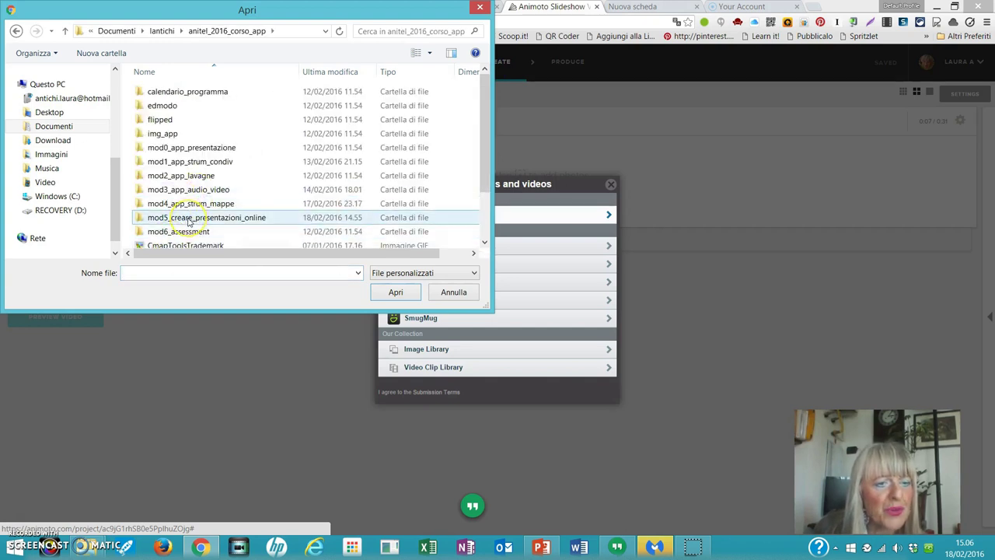
double_click(189, 219)
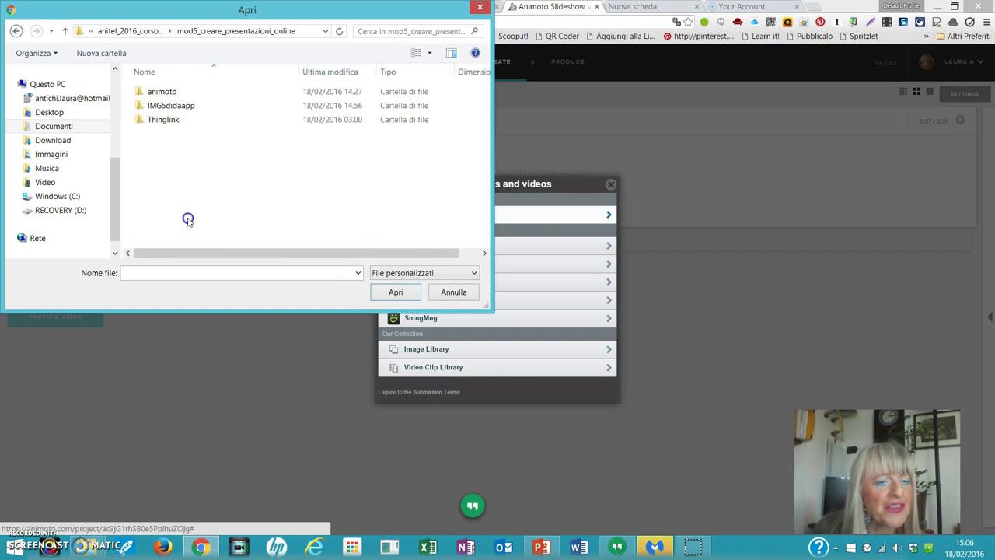
Step: Upload the photo 20160217_210927 from the IMG5didaapp folder into the video project
double_click(165, 92)
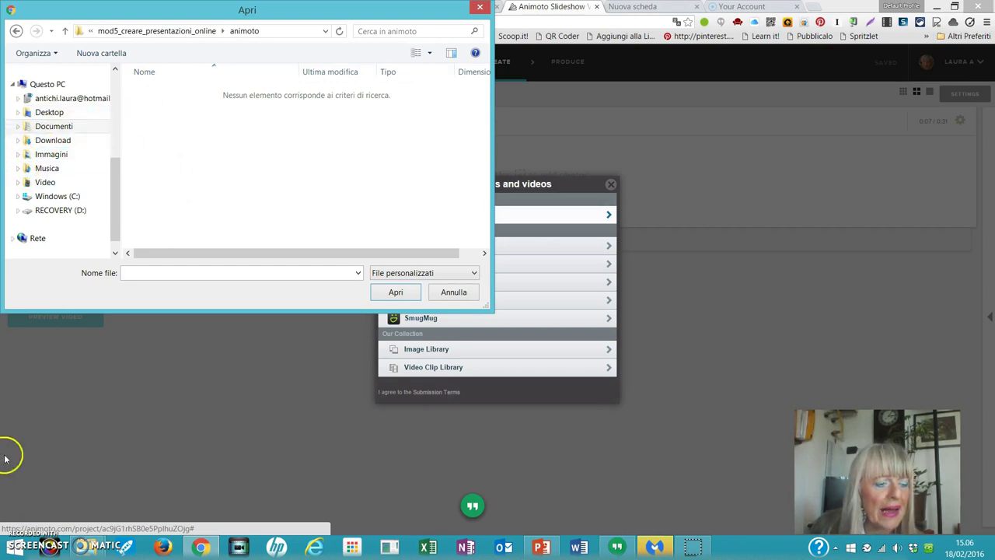
key("BackSpace")
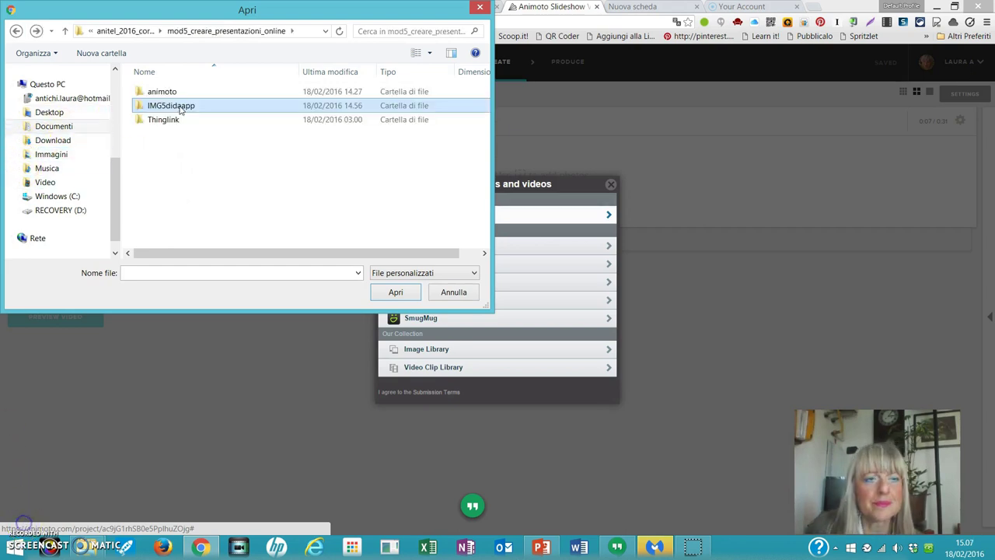
left_click(180, 107)
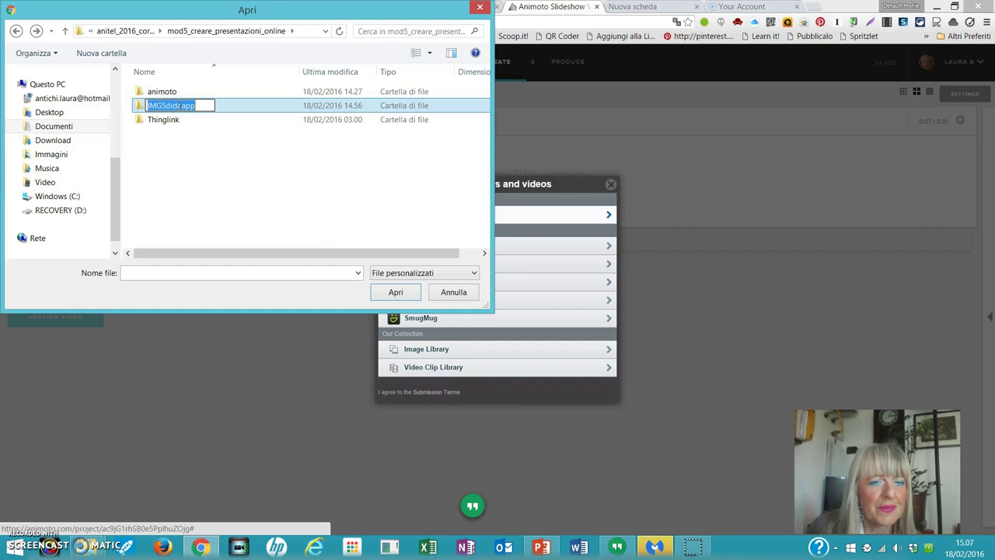
double_click(140, 105)
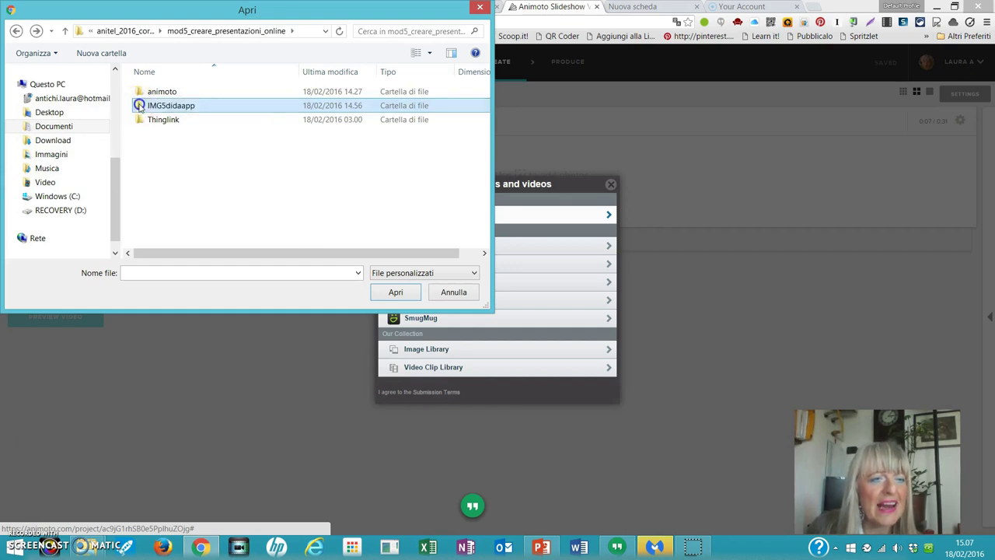
left_click(162, 121)
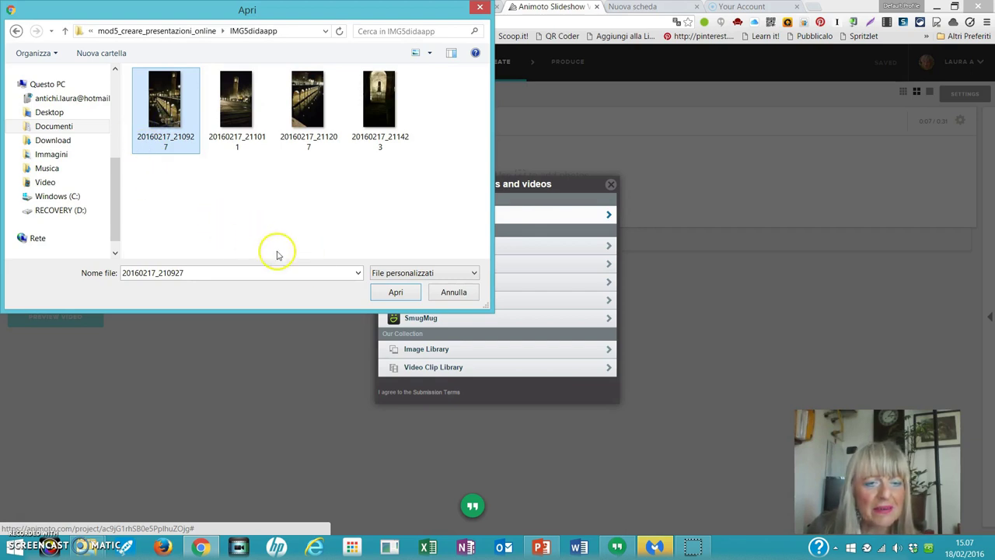
left_click(396, 292)
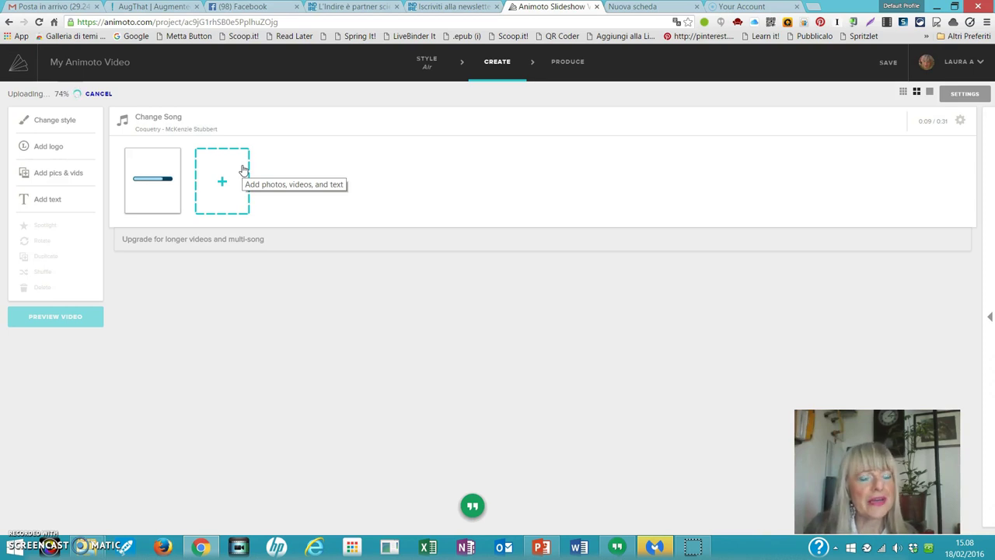
left_click_drag(222, 174, 244, 184)
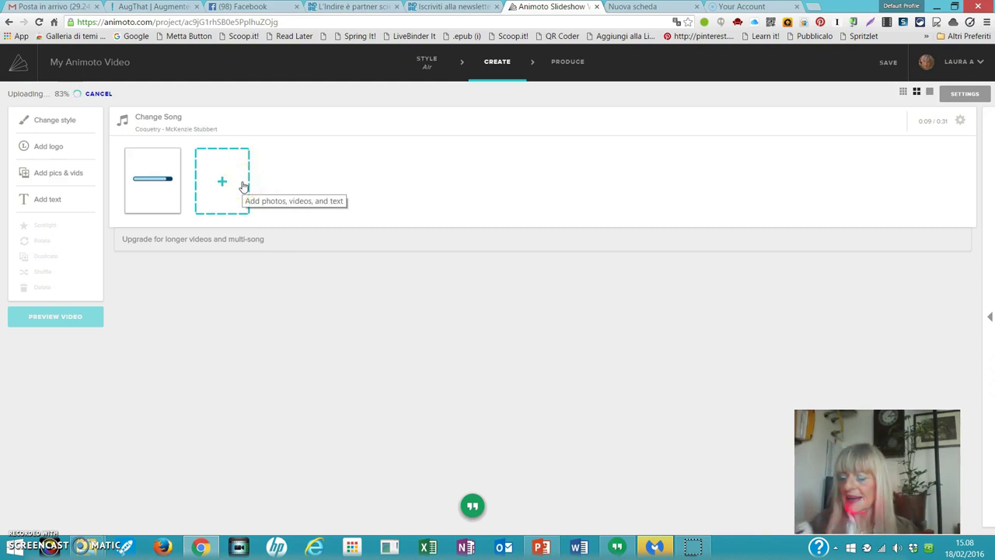
left_click_drag(243, 187, 199, 187)
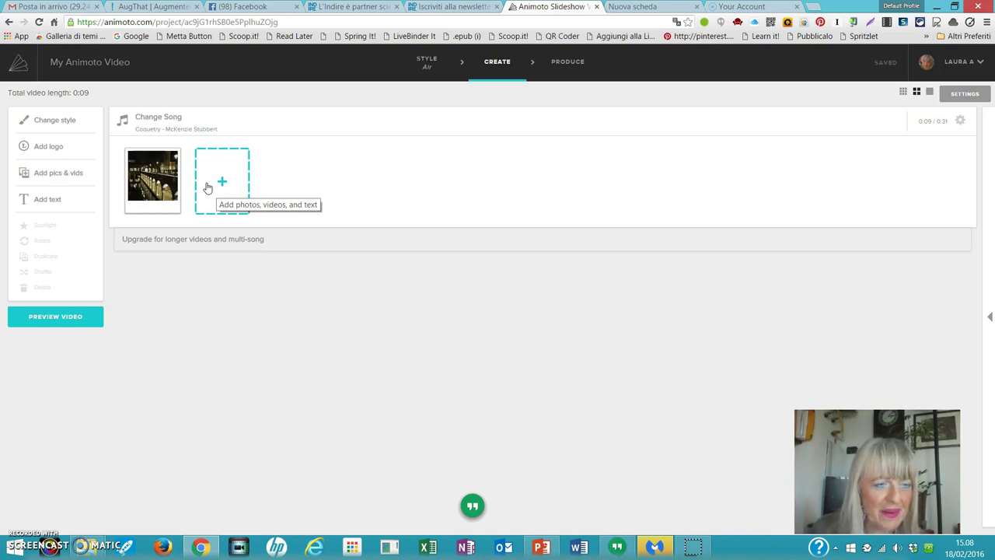
Step: Add a text card after the first photo with the title "Il Rio" and the subtitle "Luci lungo il rio di Mantova"
left_click(219, 183)
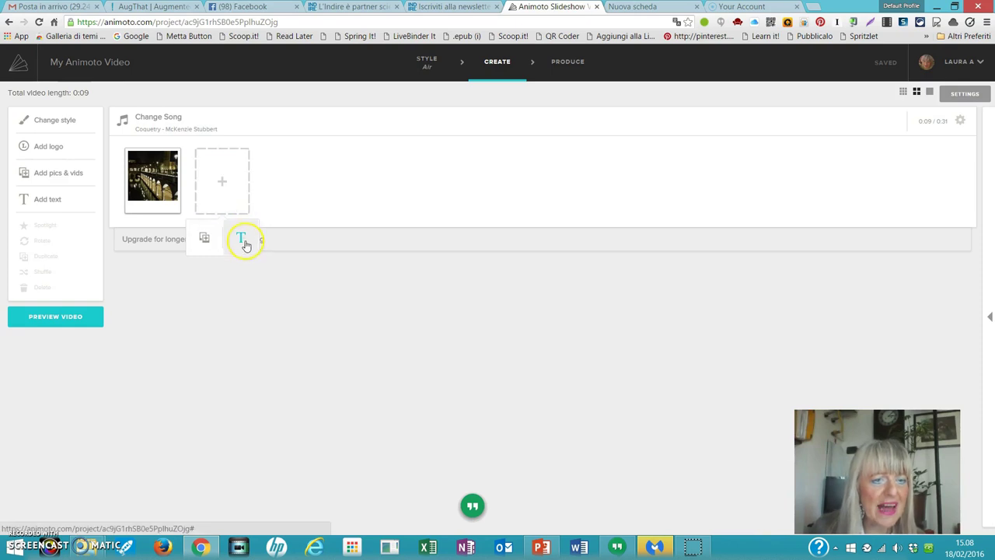
left_click(243, 241)
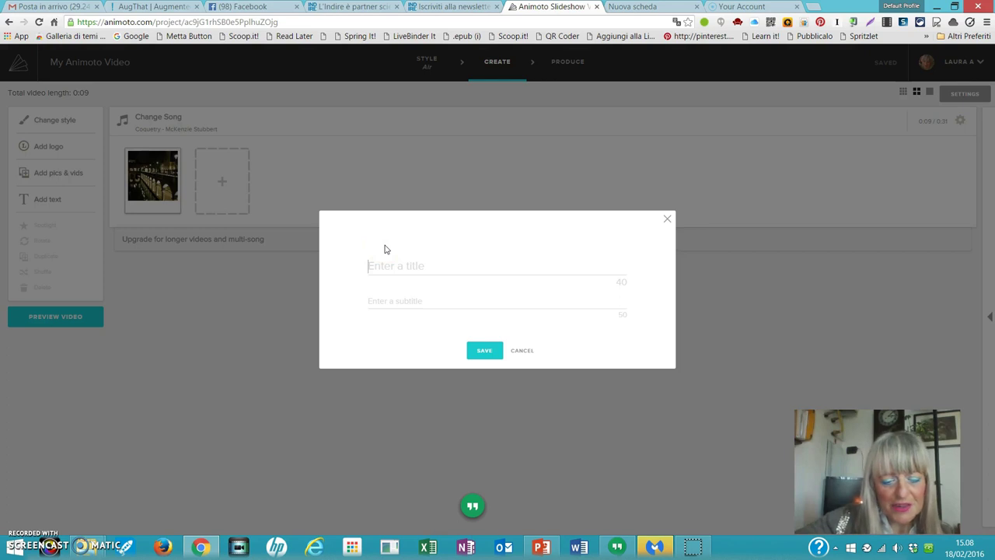
type("I")
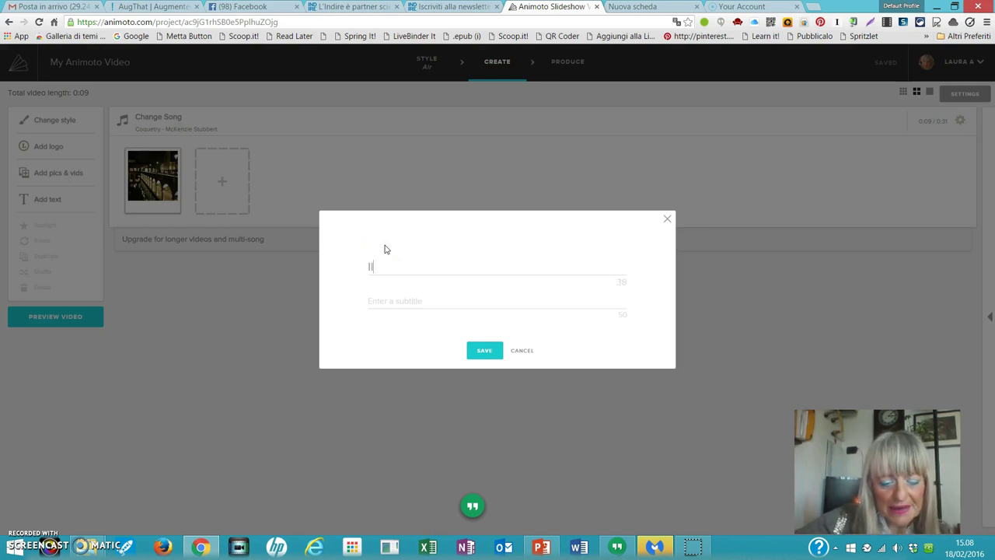
type("l Rio")
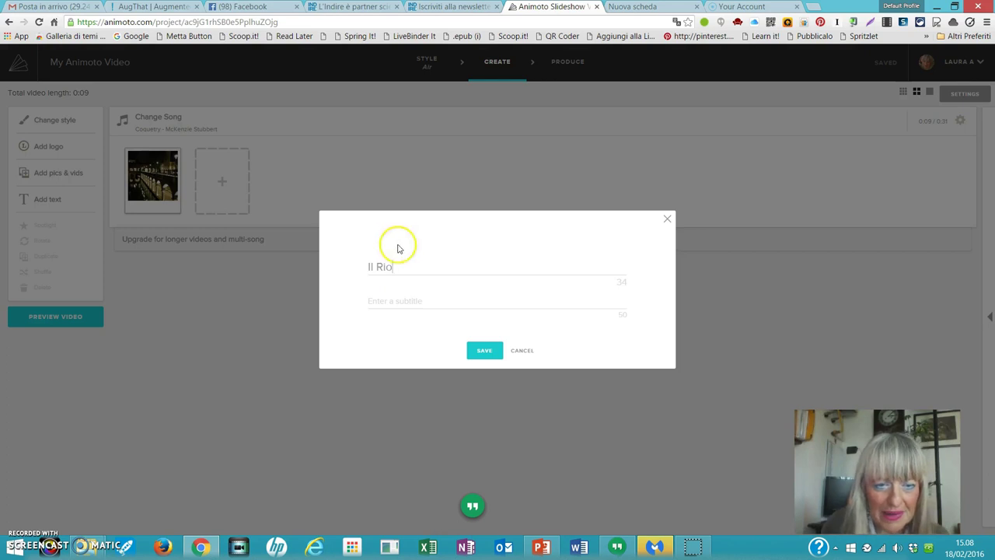
left_click(396, 302)
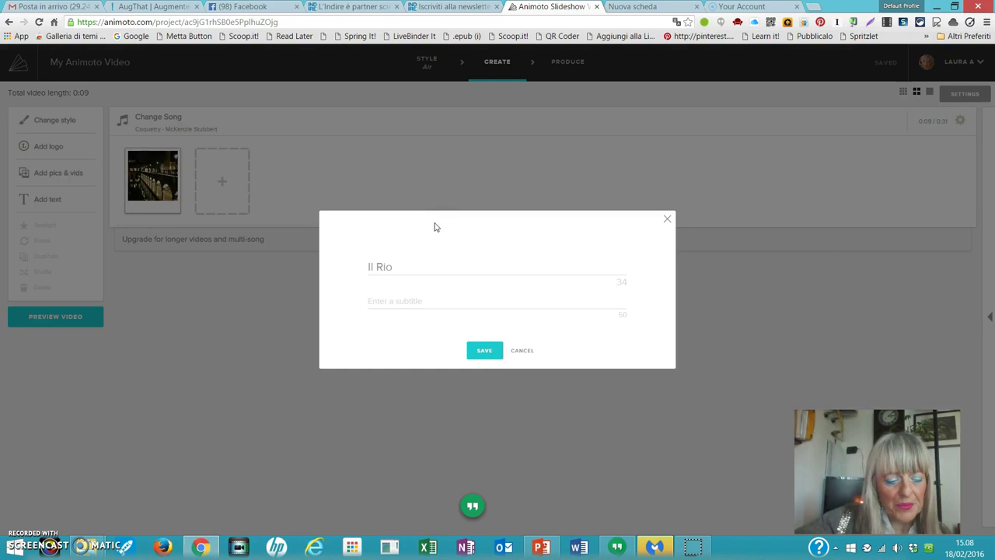
type("L")
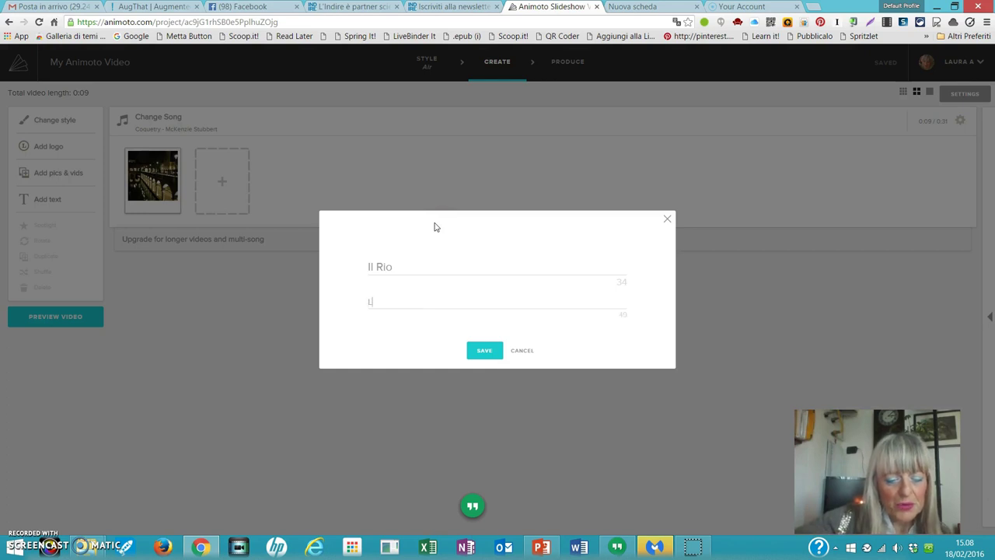
type("uci lungo il ri")
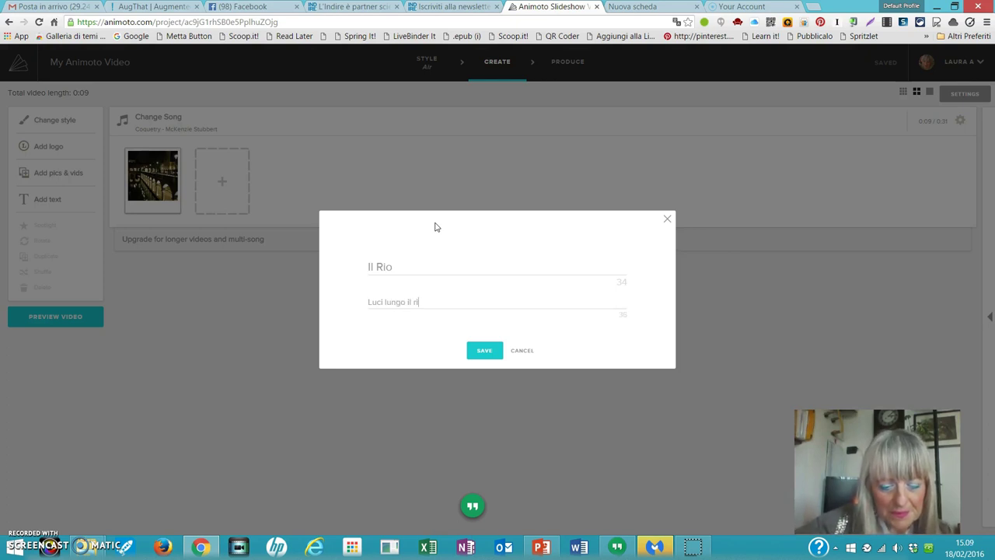
type("d")
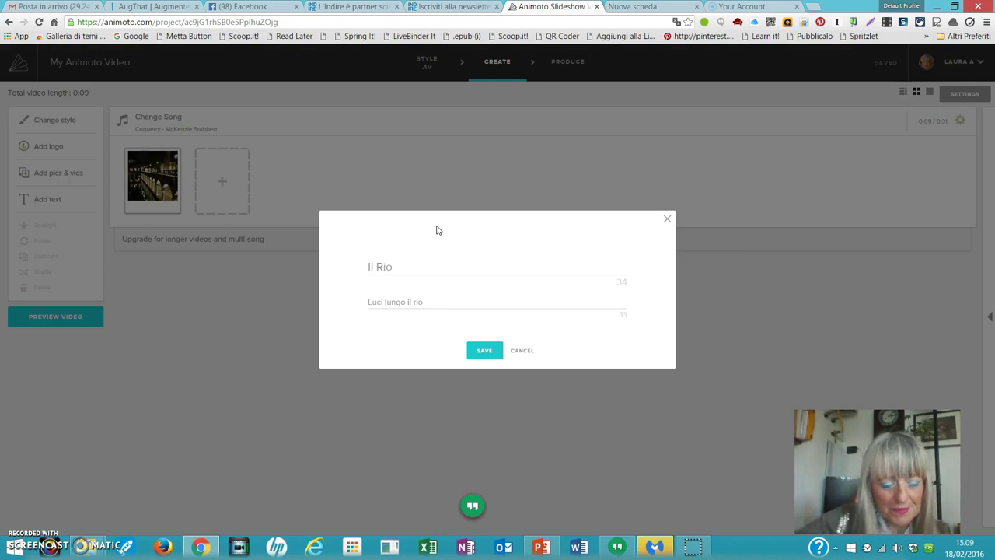
type("i Ma")
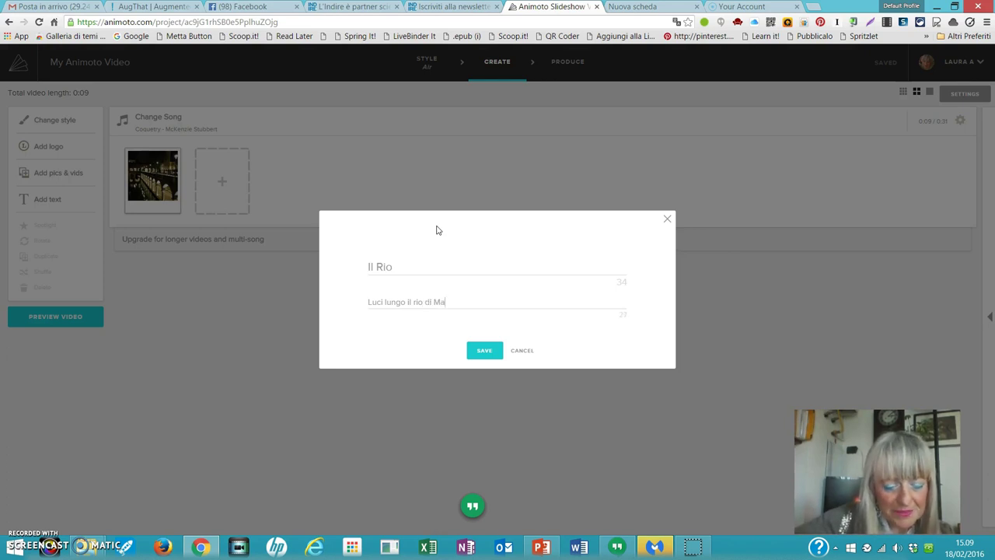
type("ntova")
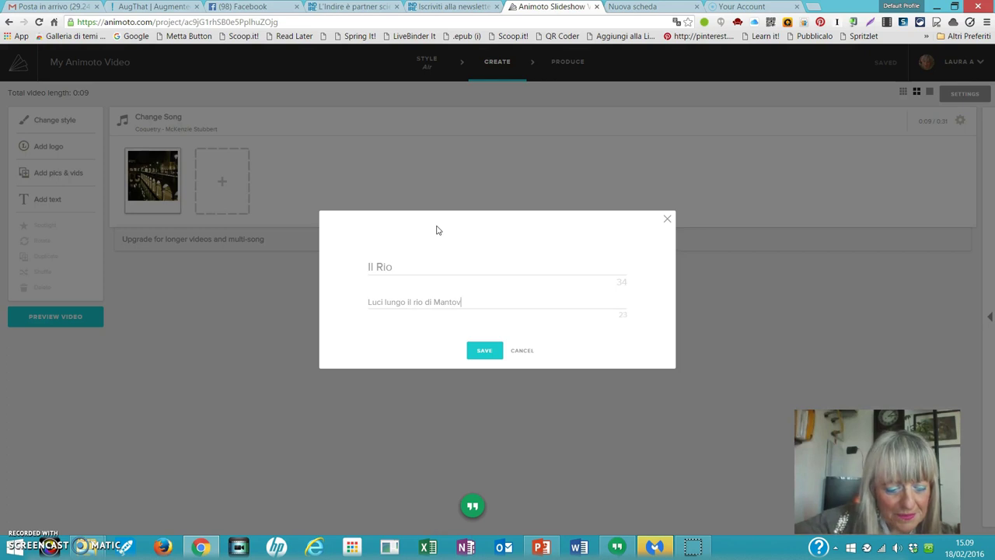
left_click(484, 350)
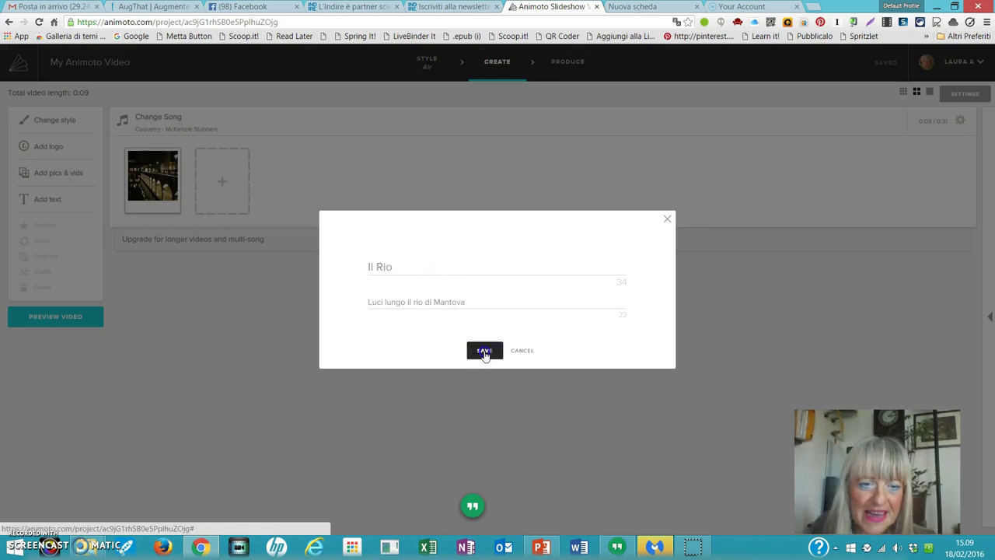
Step: Upload the photo 20160217_211011 from the computer into the slot after the "Il Rio" card
left_click(286, 183)
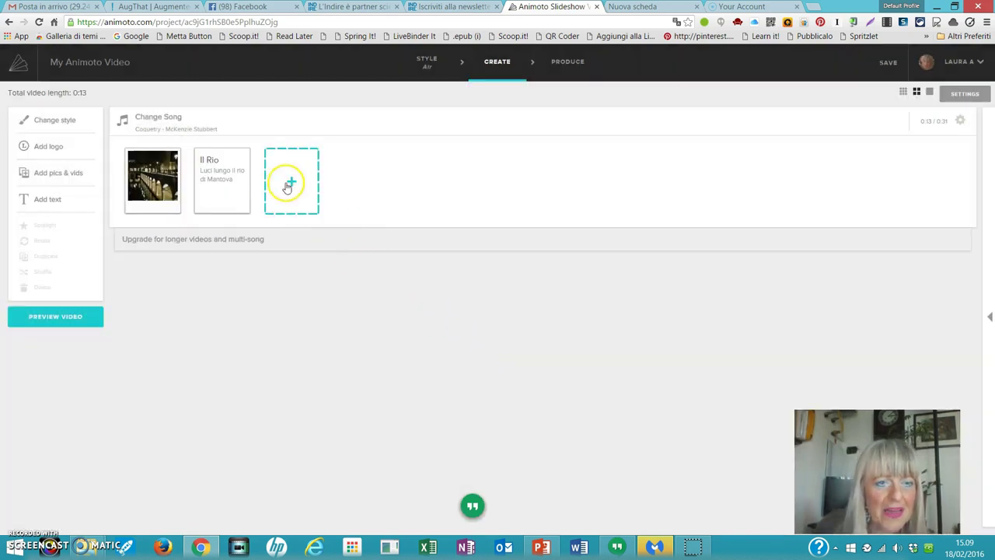
left_click(273, 242)
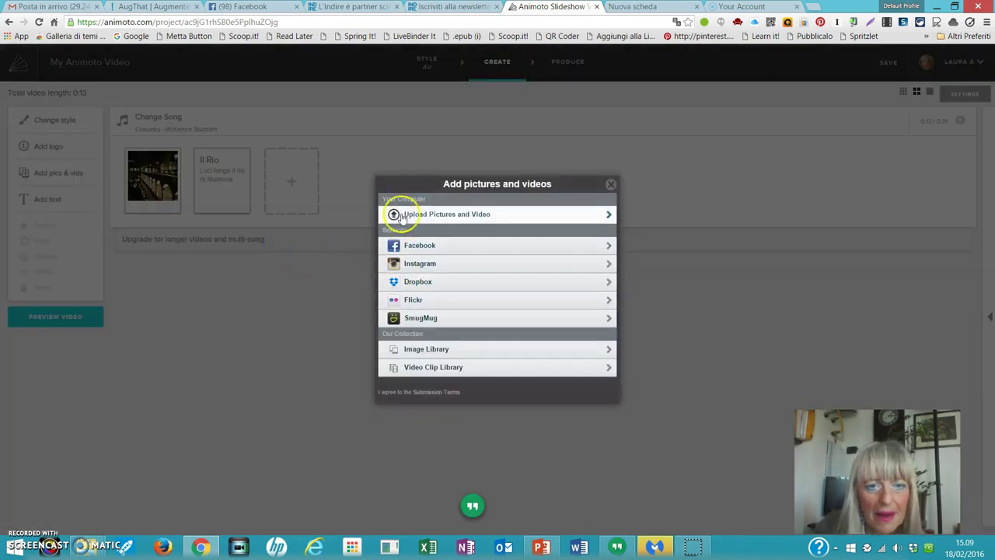
left_click(424, 216)
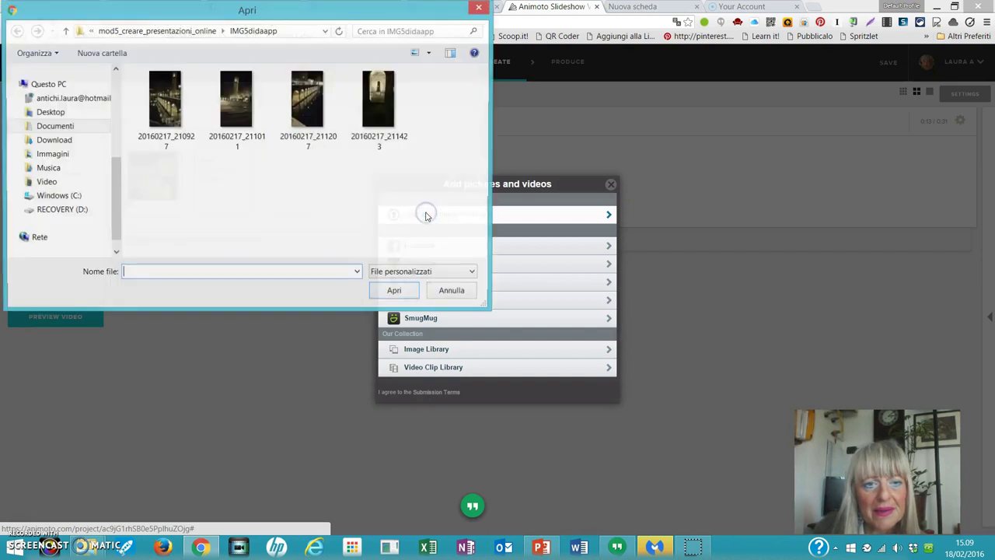
left_click(229, 121)
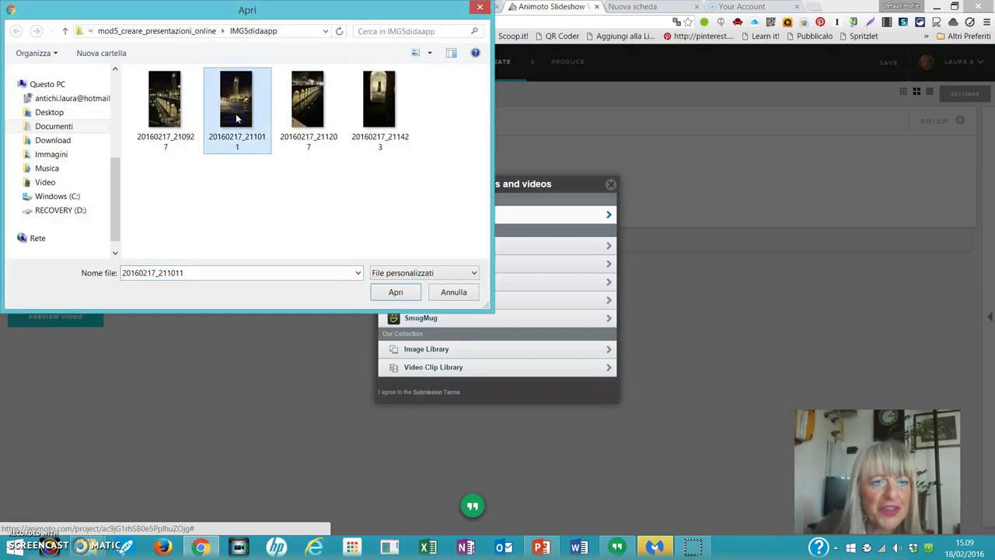
left_click(395, 291)
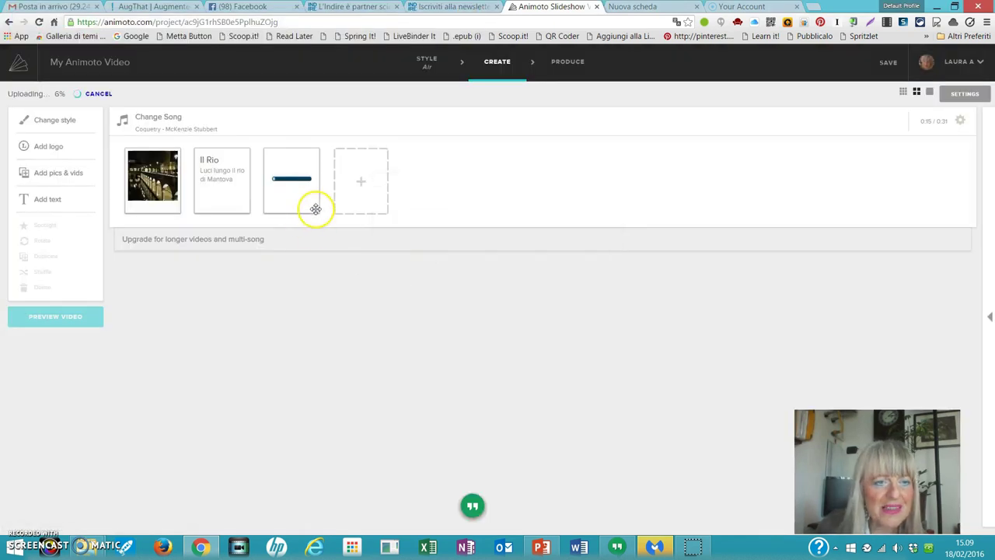
Step: Add a text card after the second photo titled "La torre" with the subtitle "La torre illumina la piazza sul Rio"
left_click(367, 185)
left_click(379, 239)
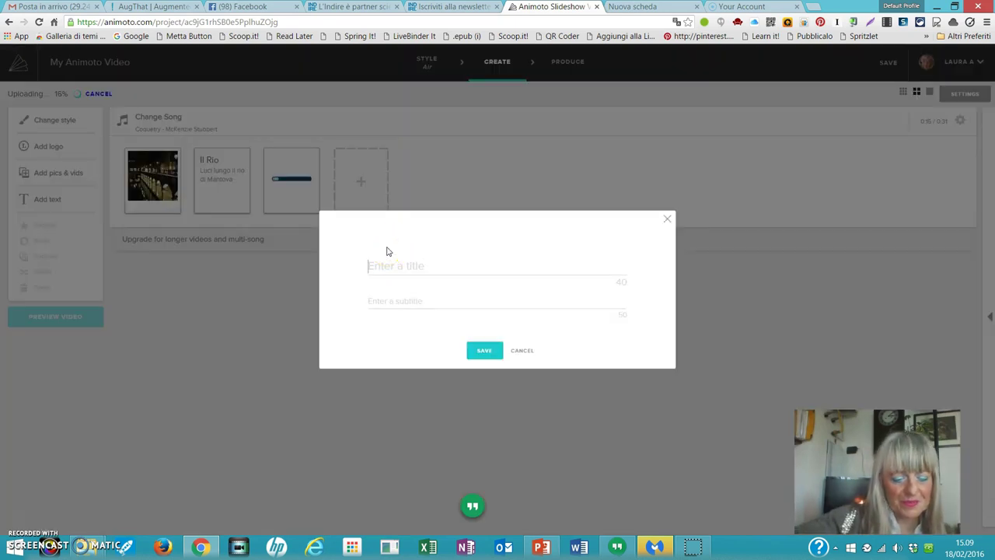
type("La ")
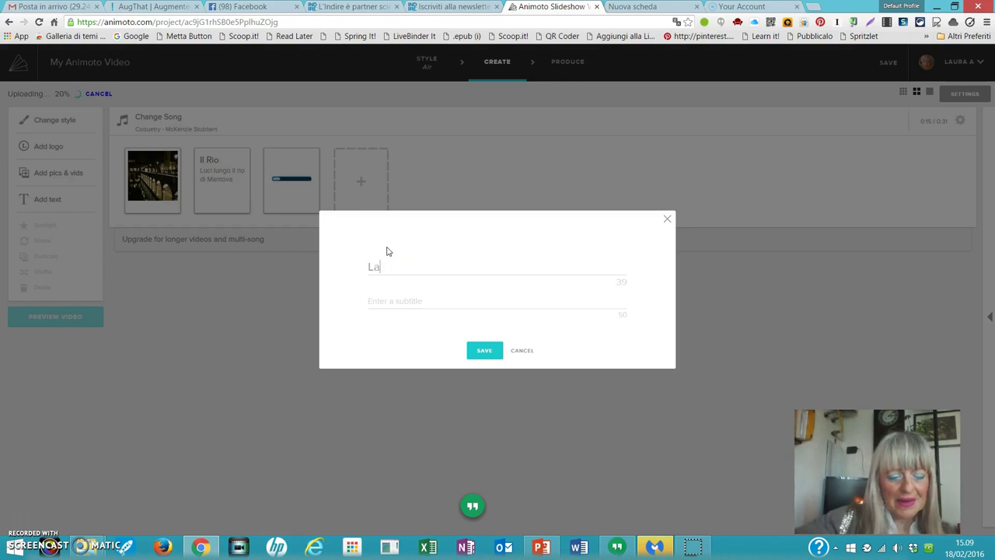
type("torre")
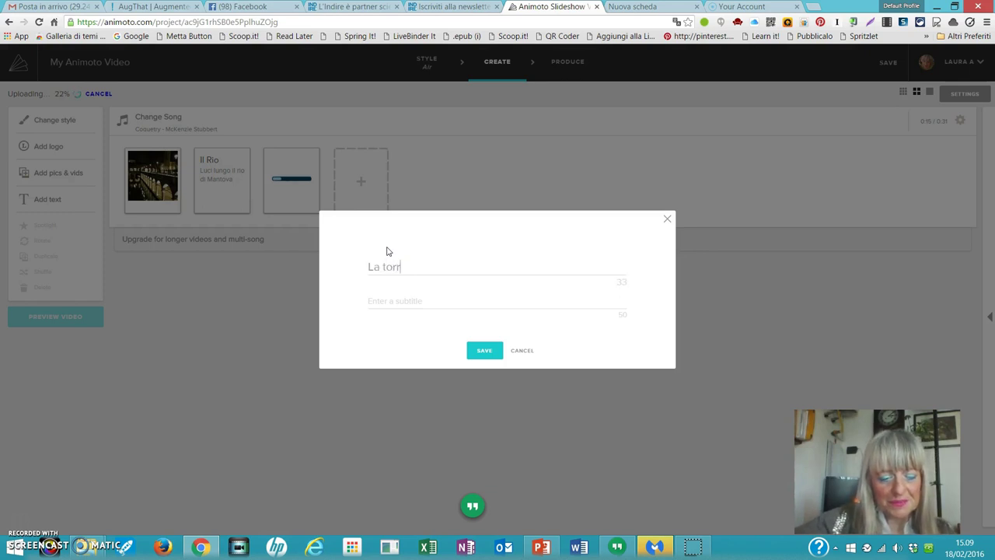
left_click(393, 291)
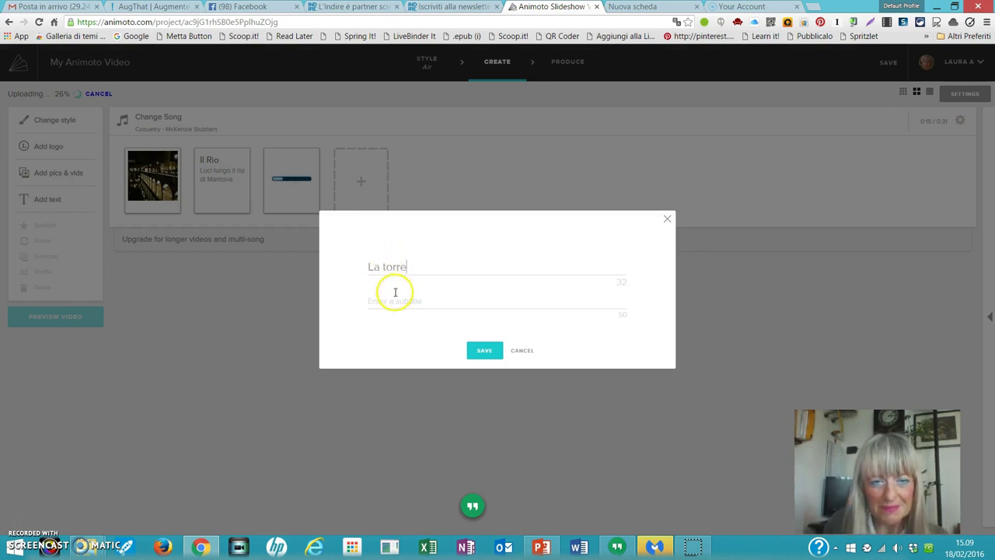
type("La to")
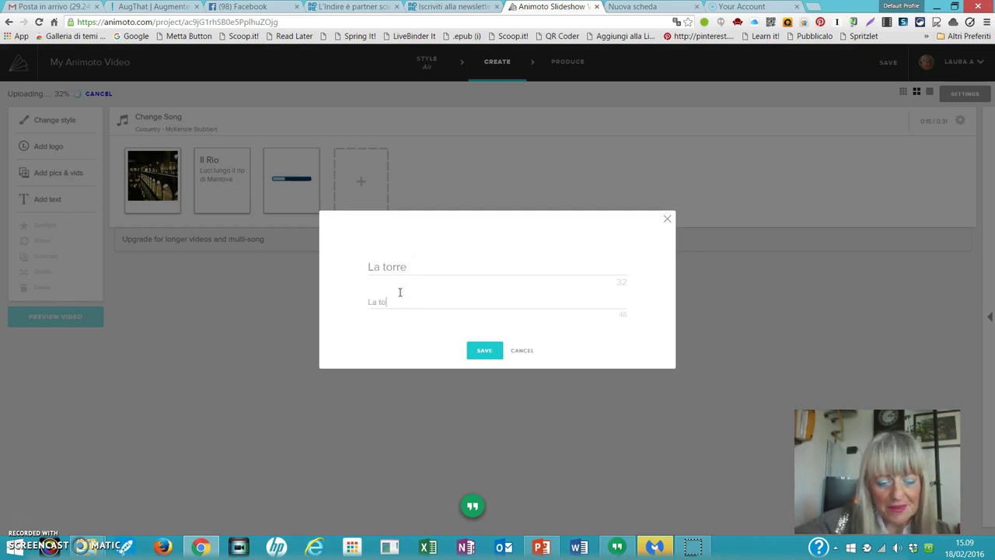
type("rre i")
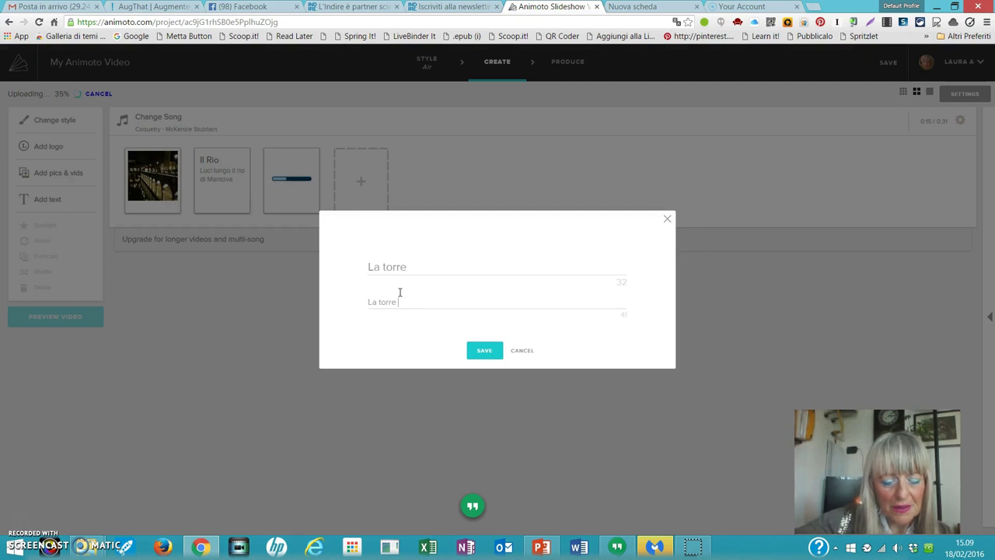
type("llumi")
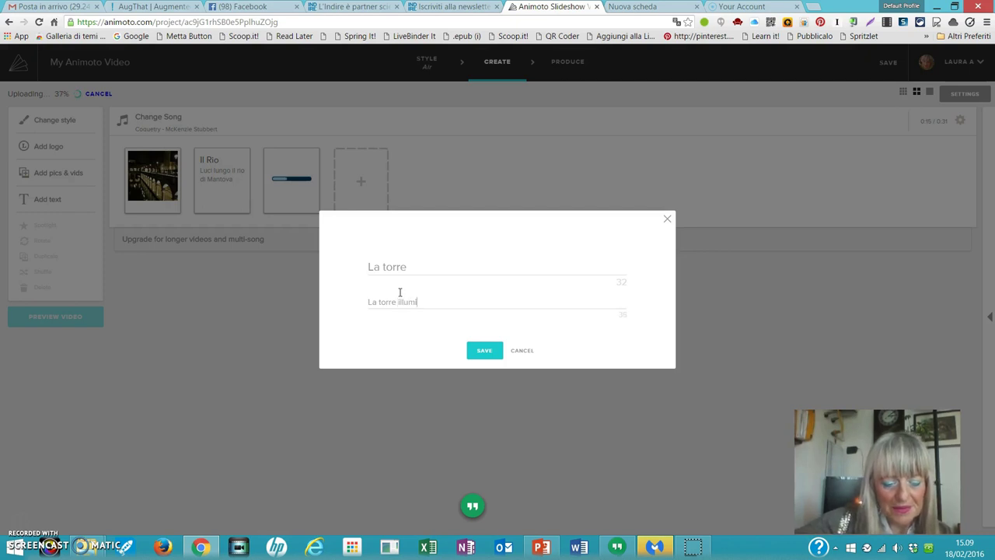
type("na la ")
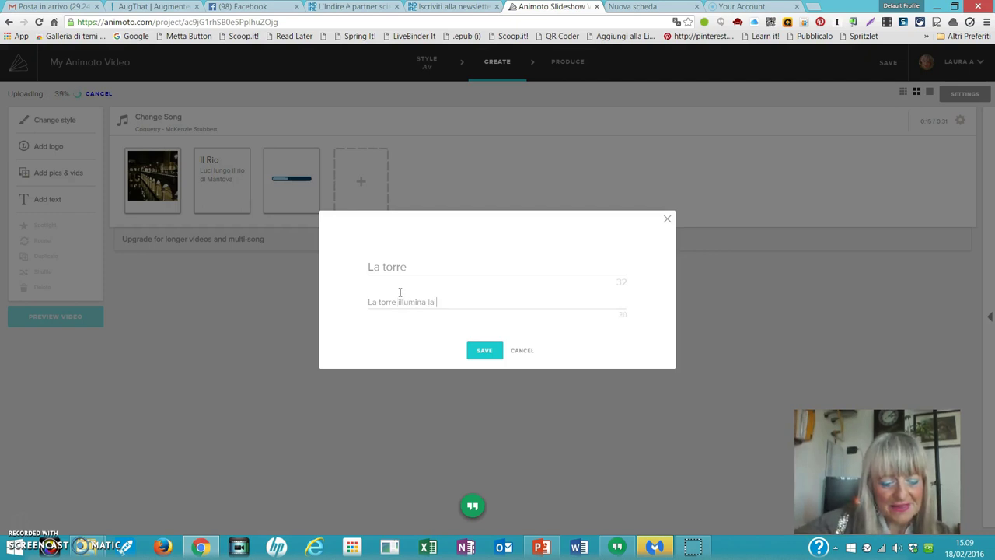
type("piazza")
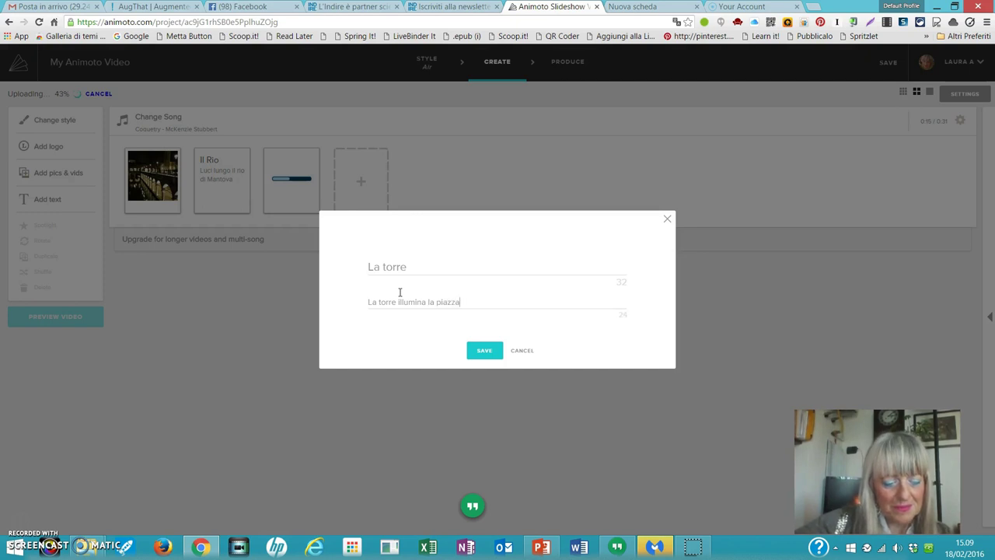
type(" sul")
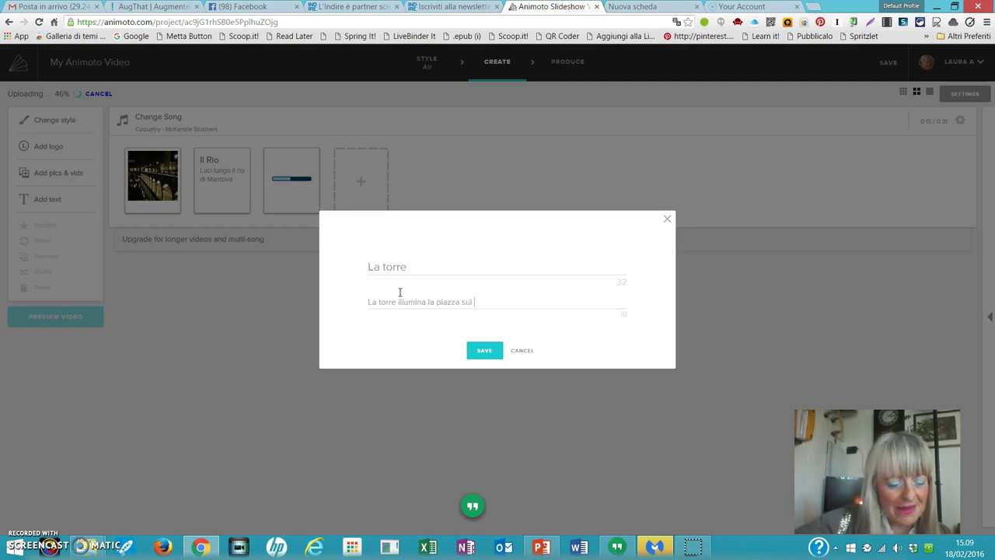
type(" Rio")
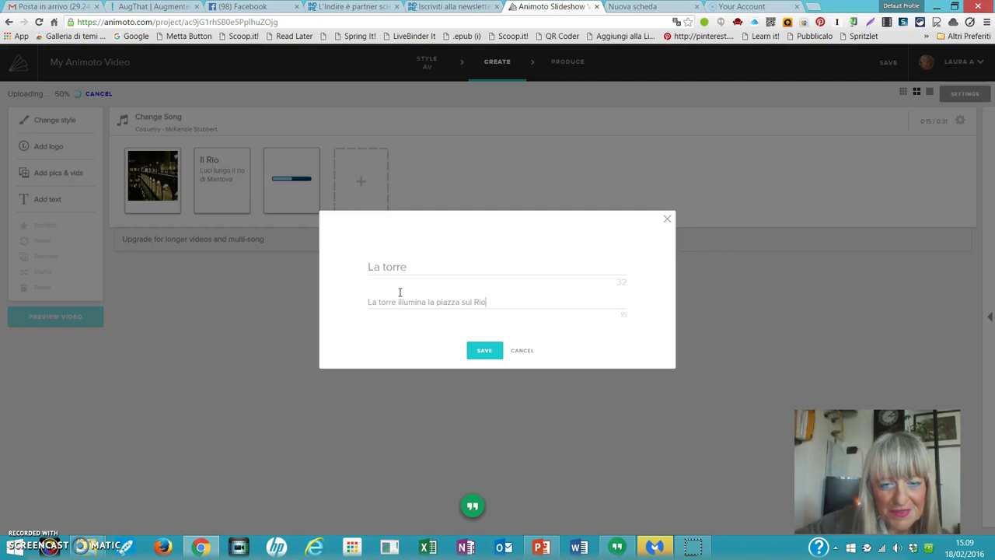
left_click(489, 350)
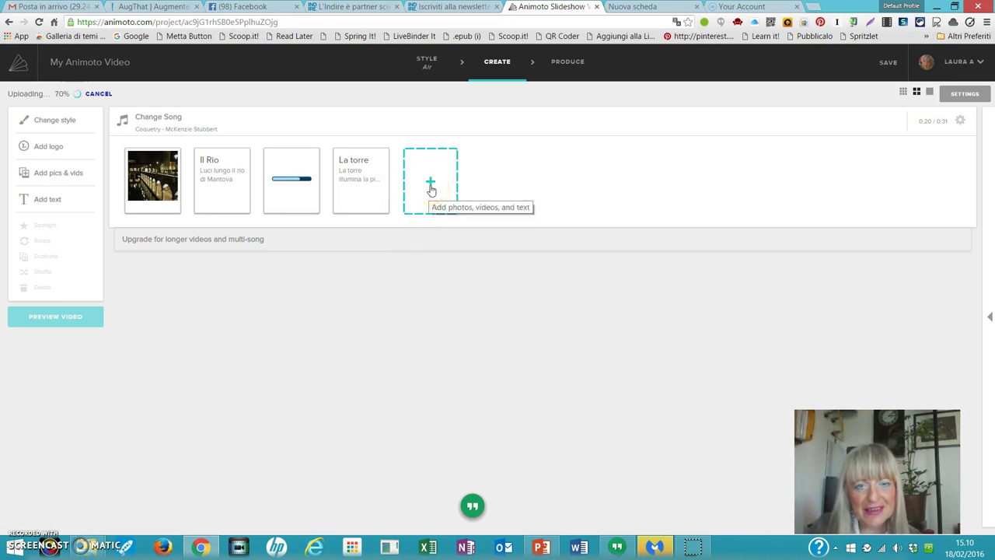
Step: Upload the photo 20160217_211207 from the computer into the slot after the "La torre" card
left_click(430, 189)
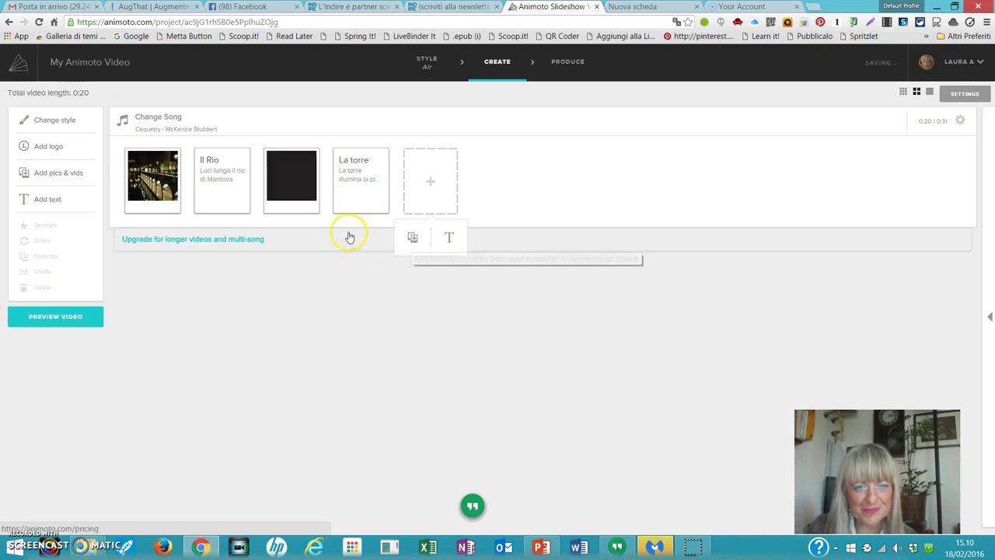
left_click(414, 247)
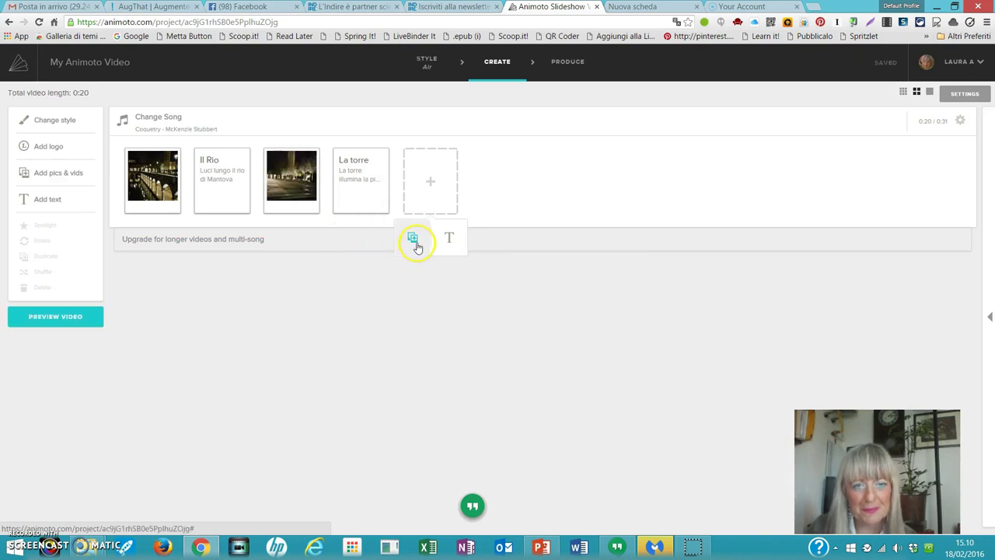
left_click(413, 239)
left_click(432, 217)
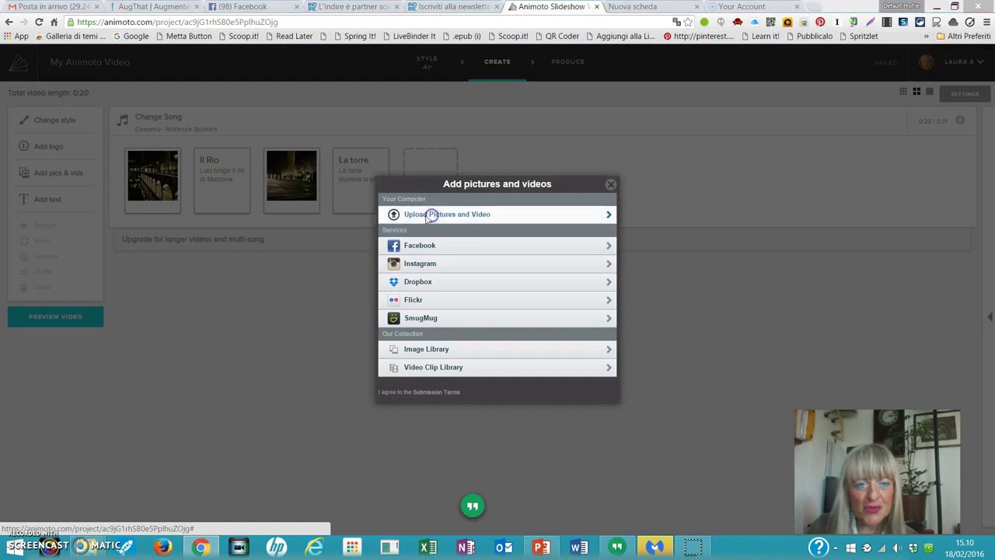
left_click(323, 128)
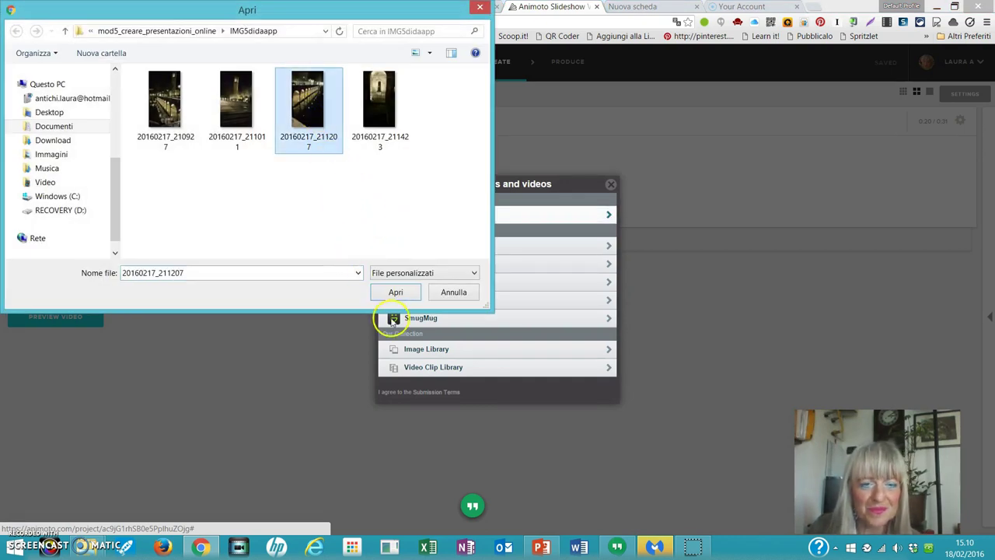
left_click(401, 293)
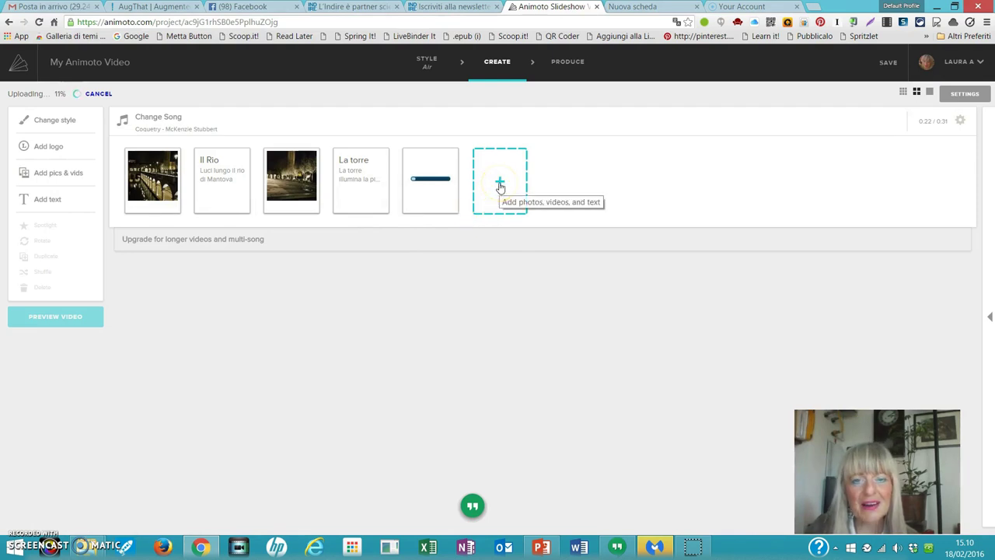
Step: Add a text card after the third photo titled "Il Rio altro lato" with the subtitle "Altra visione del Rio"
left_click(500, 186)
left_click(523, 242)
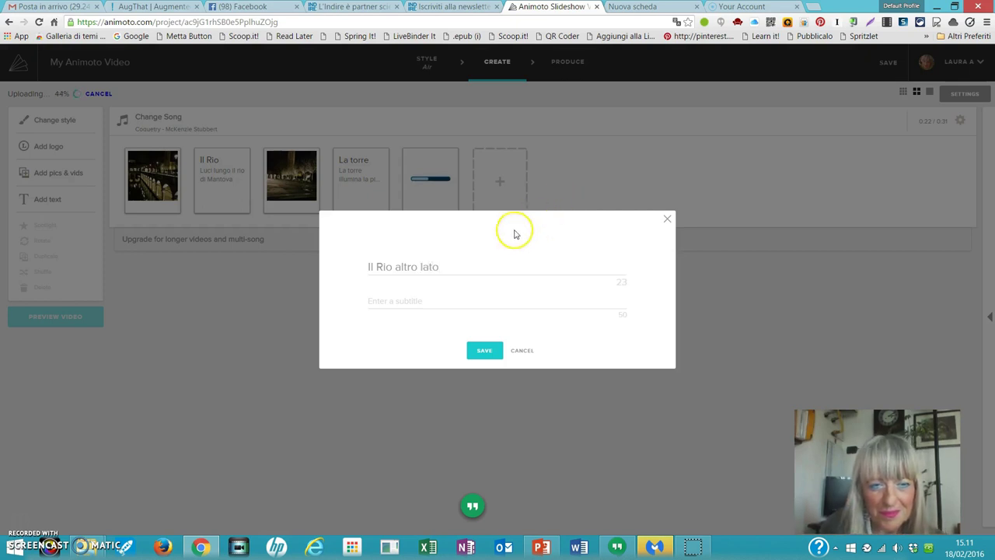
left_click(372, 297)
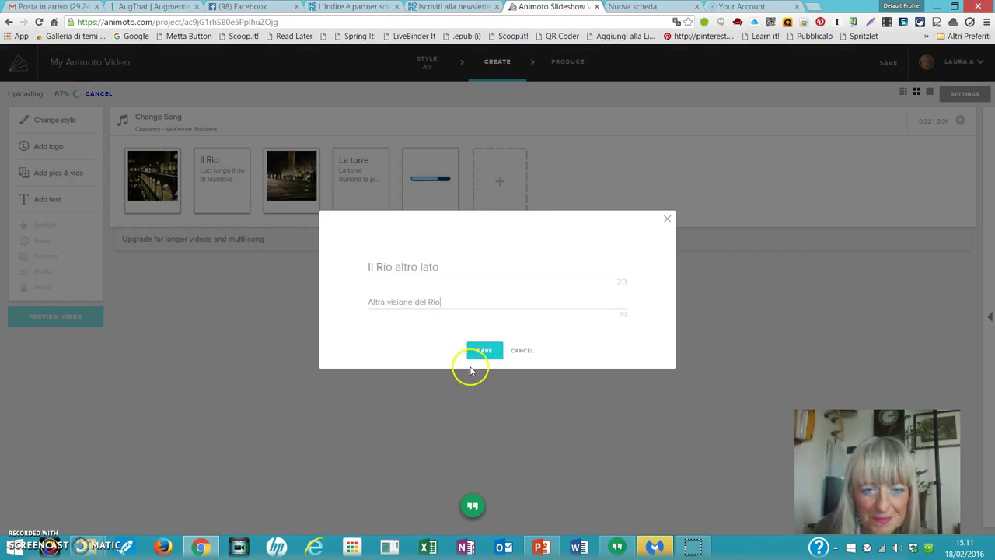
left_click(484, 351)
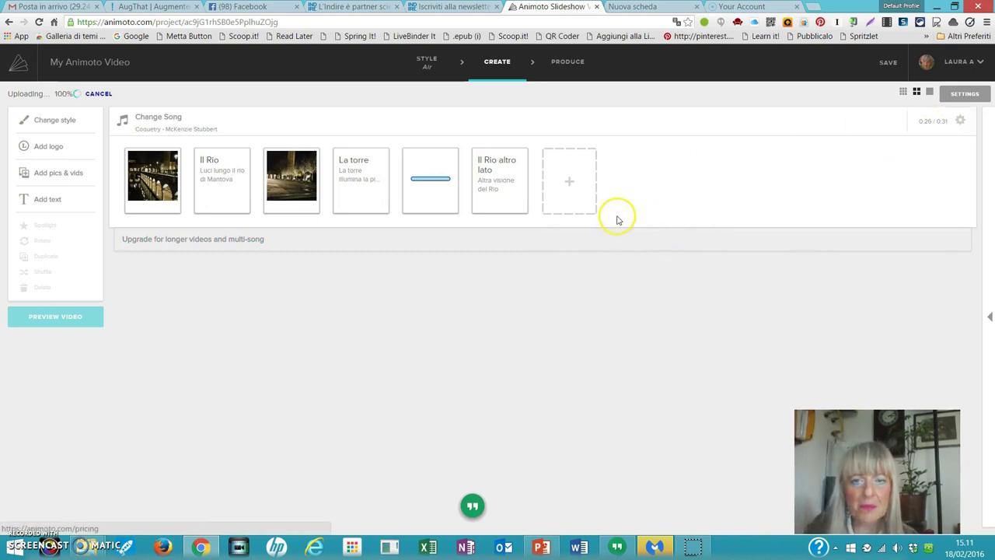
Step: Upload the photo 20160217_211423 from the computer into the slot after the "Il Rio altro lato" card
left_click(577, 201)
left_click(553, 242)
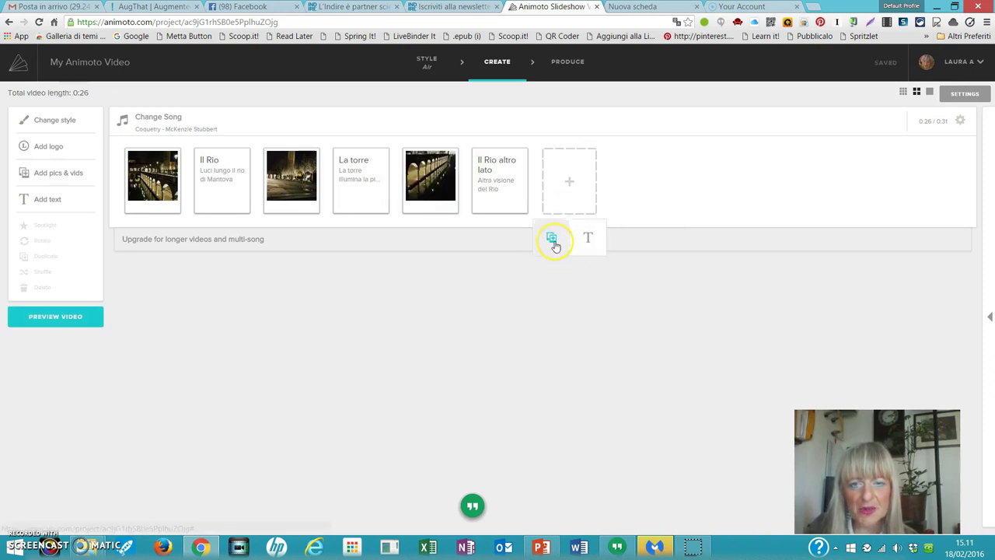
left_click(553, 242)
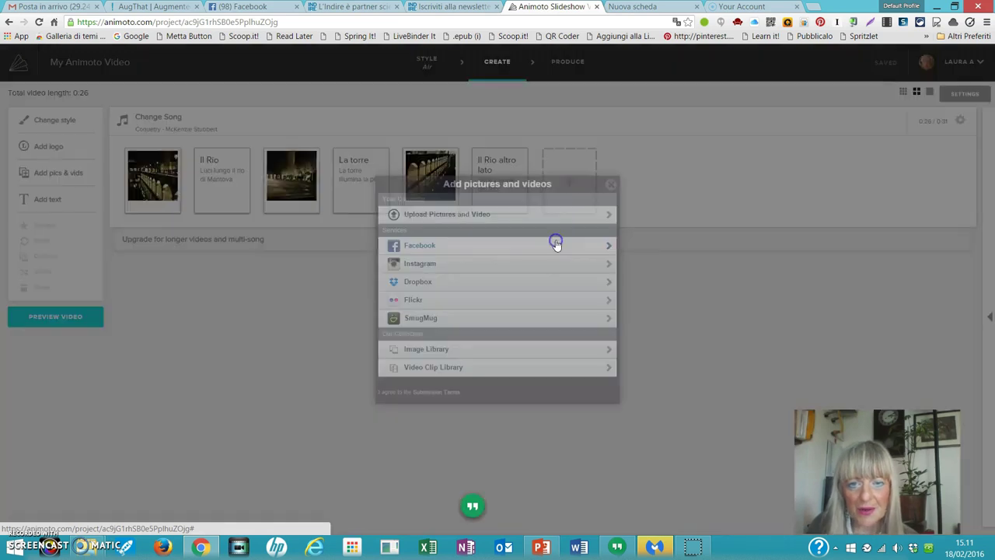
left_click(469, 216)
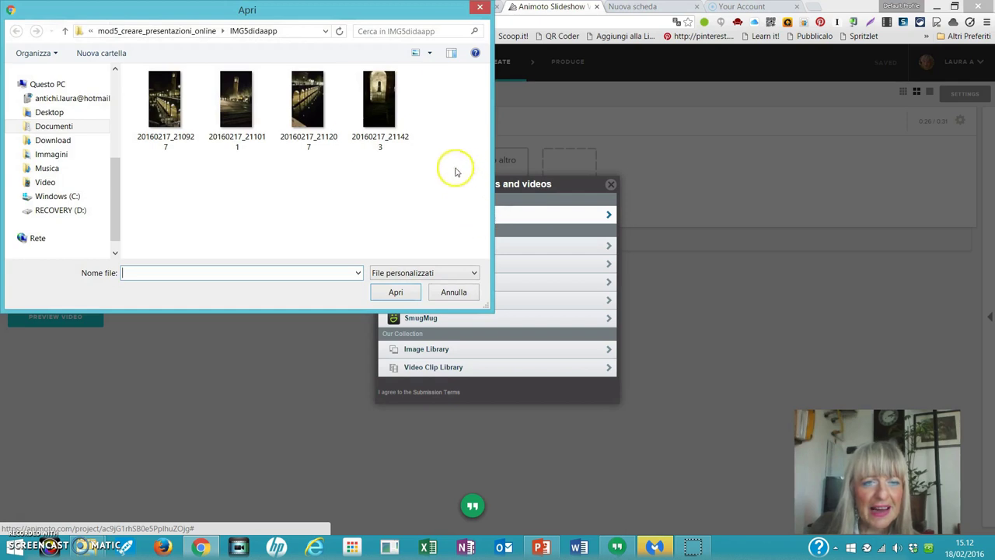
left_click(388, 118)
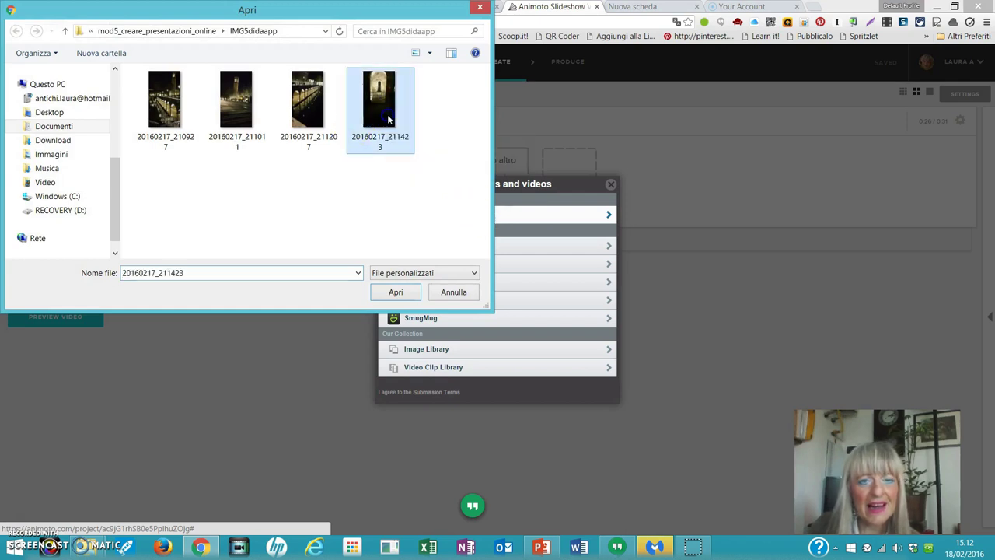
left_click(399, 295)
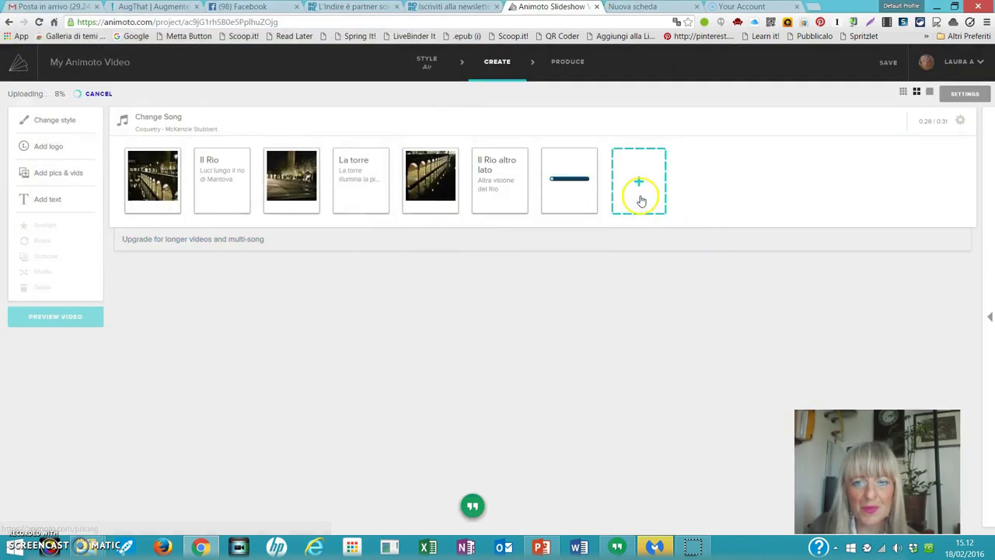
Step: Create a text card titled "La cripta" with the subtitle "La cripta on air"
left_click(638, 191)
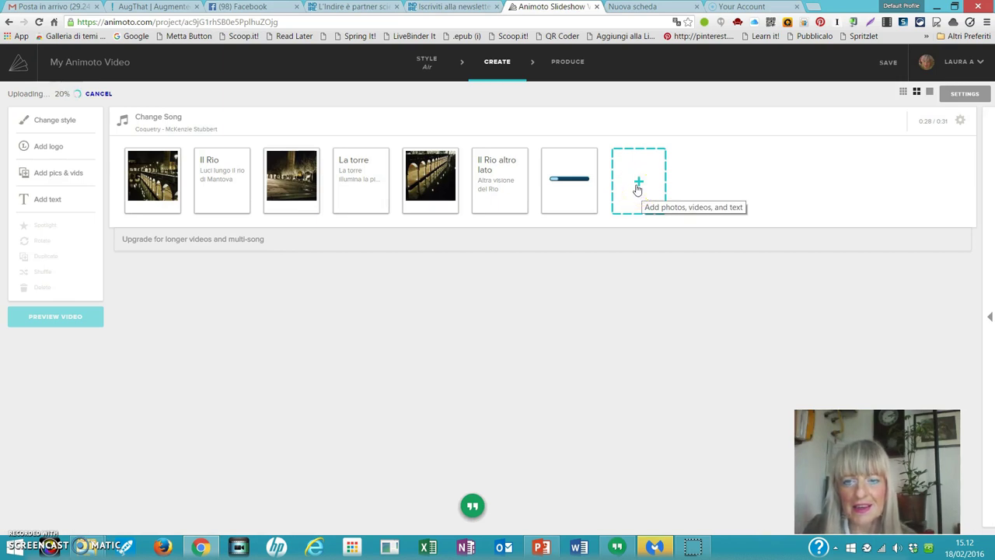
left_click(637, 187)
left_click(654, 238)
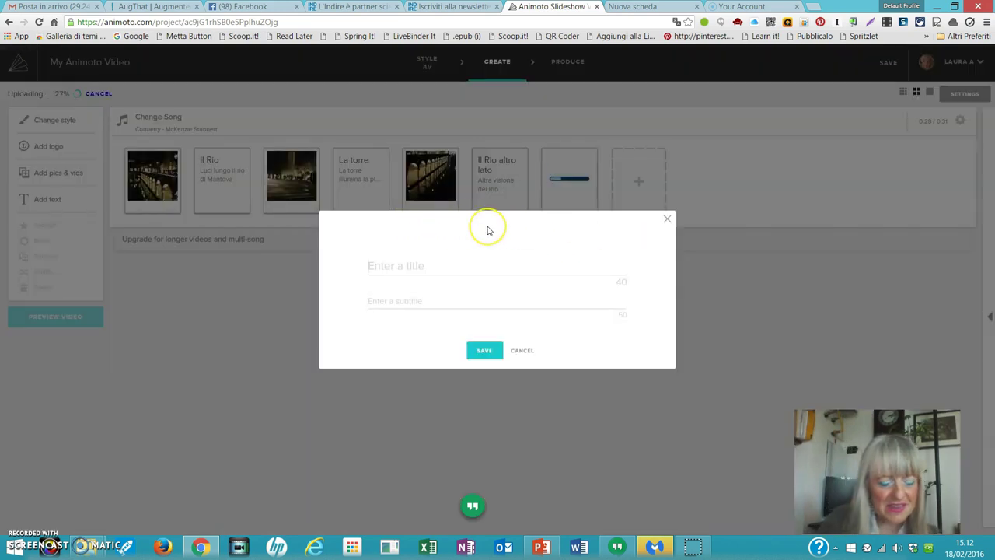
type("La cripta")
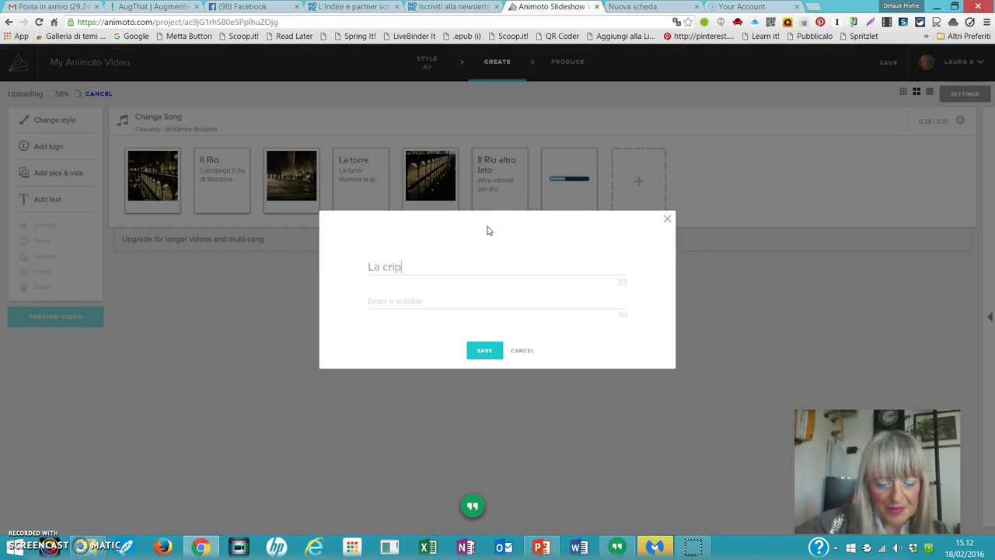
left_click(388, 297)
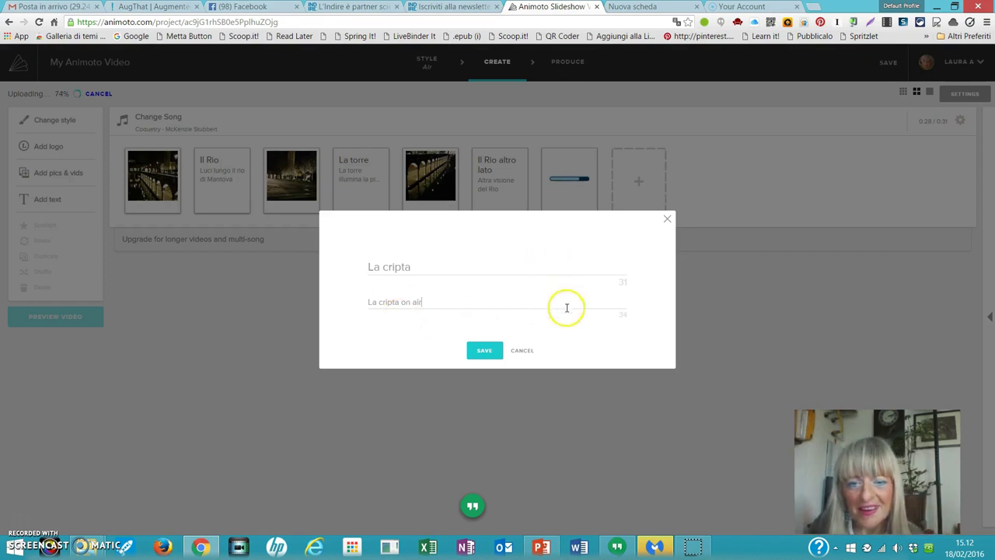
left_click(487, 350)
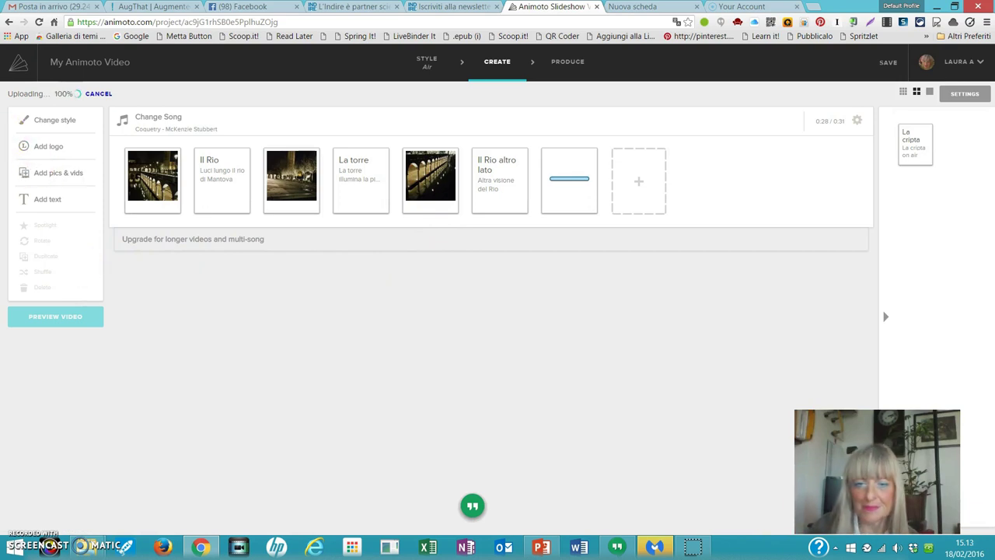
Step: Look through the top songs for the style without changing the song, and play a preview of the video
left_click(55, 316)
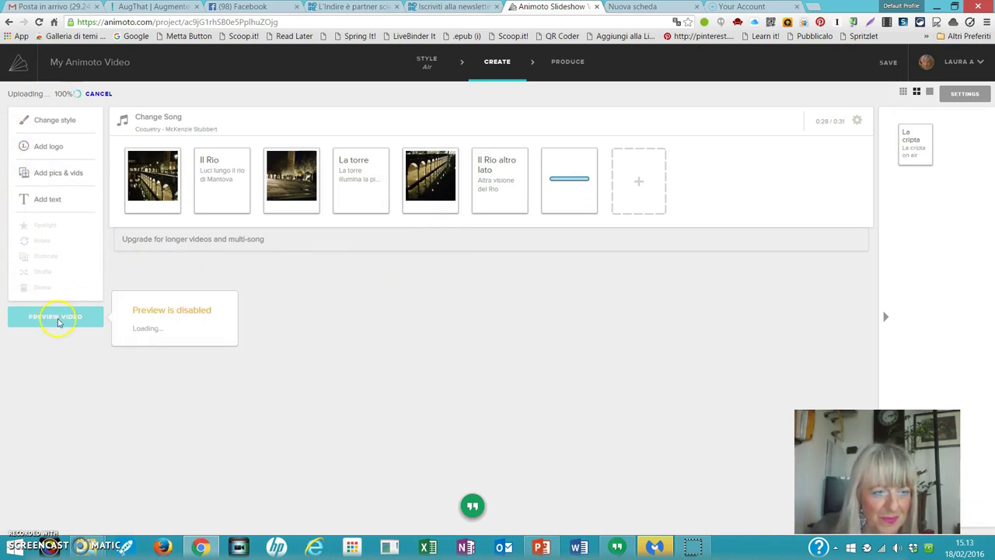
left_click(74, 317)
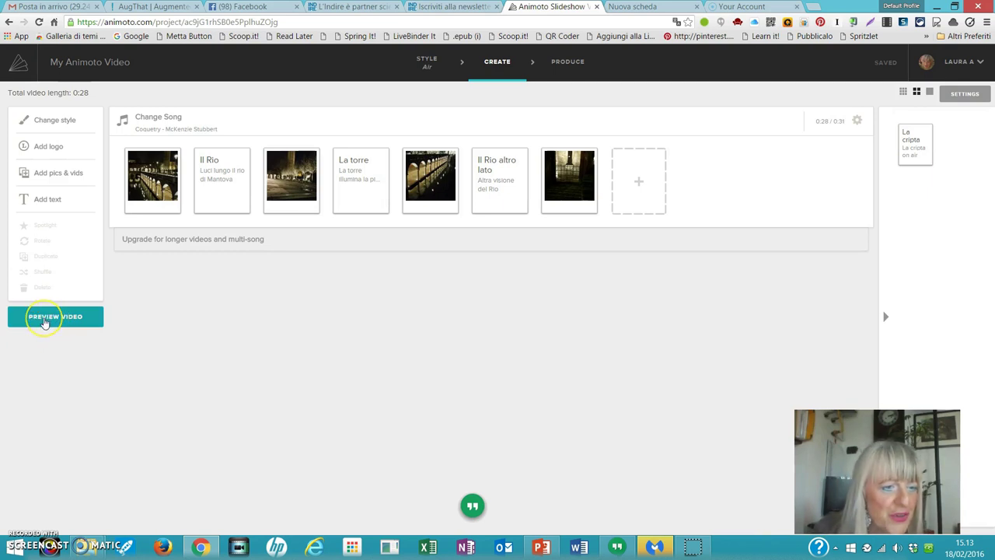
left_click(164, 122)
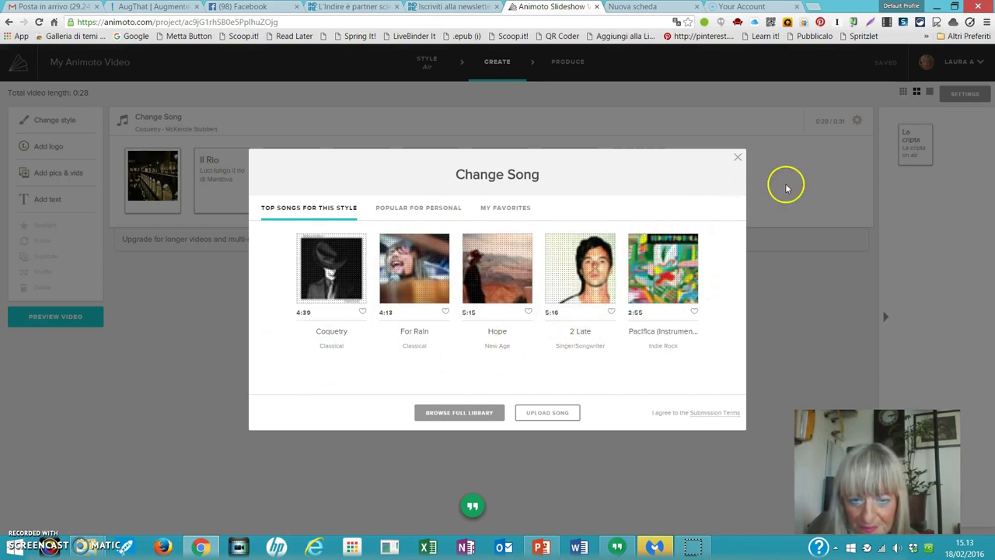
left_click(739, 159)
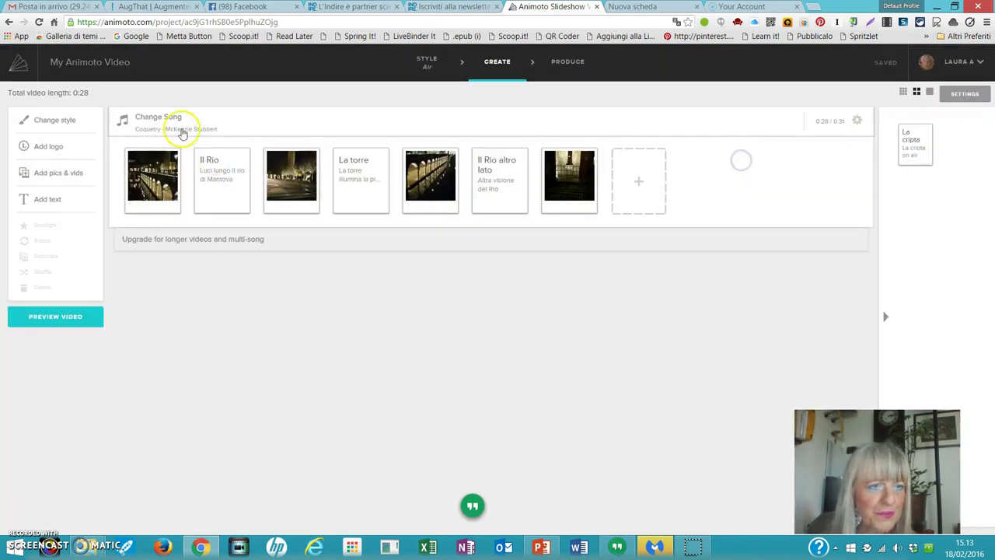
left_click(70, 321)
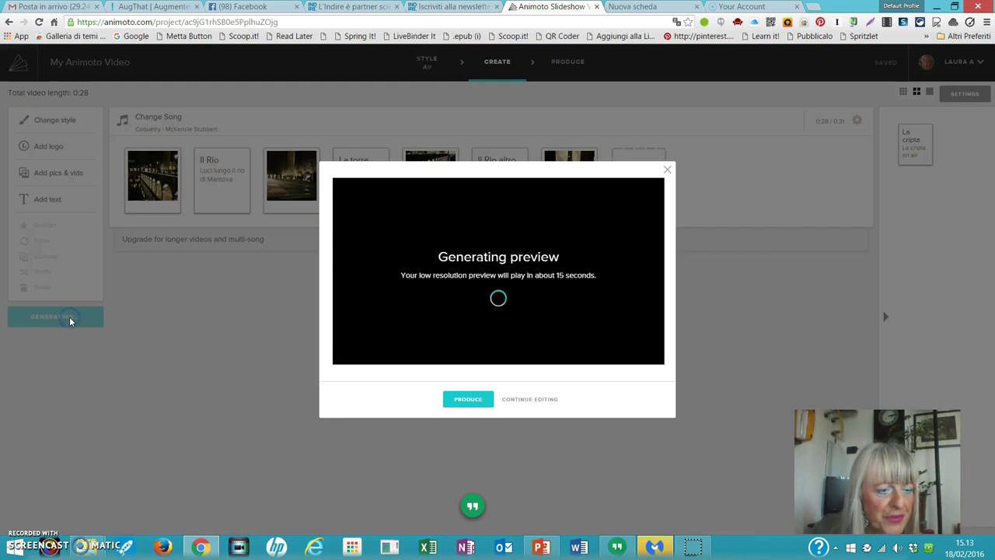
left_click(63, 314)
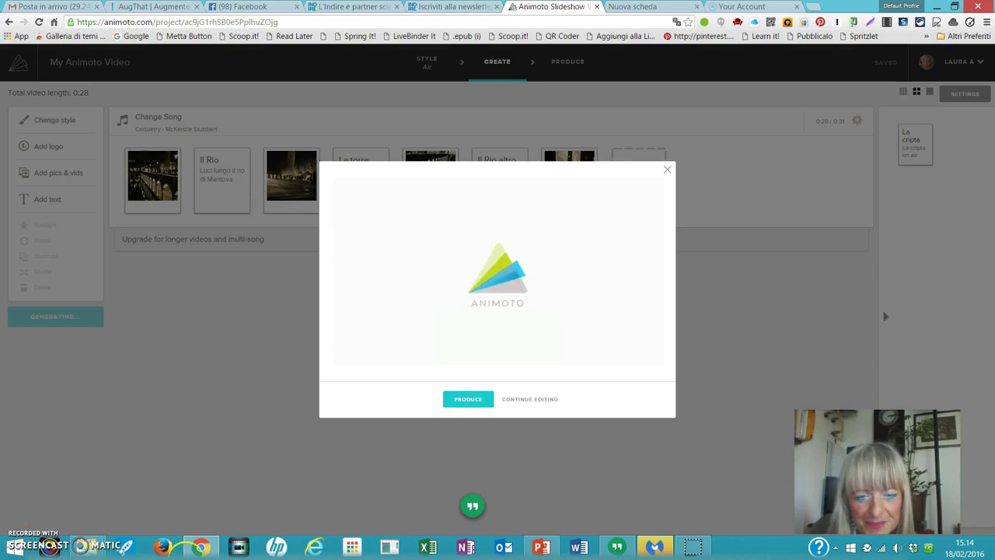
Step: Proceed to producing the video and fill in the title "Il Rio", the date 02/18/2016 and the description "Il Rio Di notte"
left_click(469, 401)
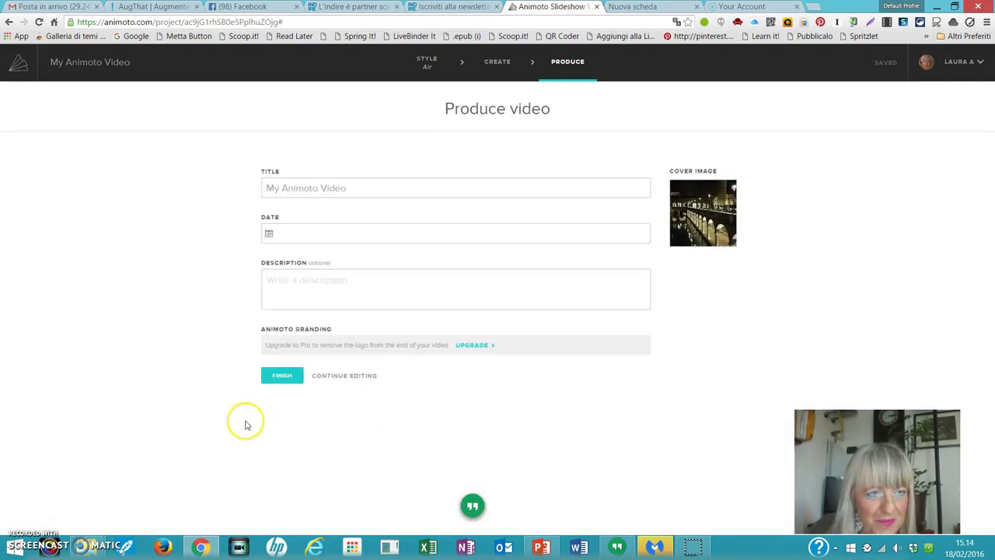
left_click(310, 188)
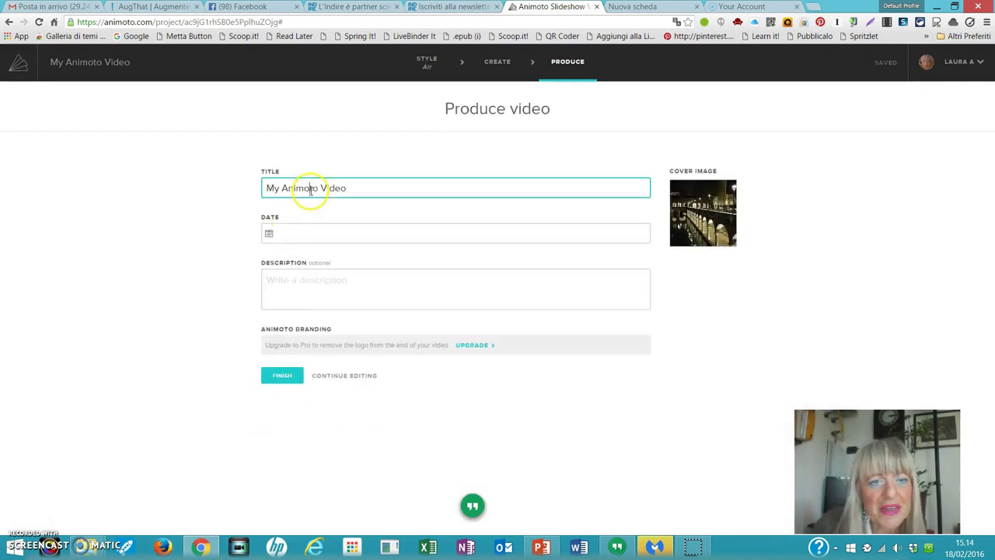
left_click_drag(349, 188, 264, 175)
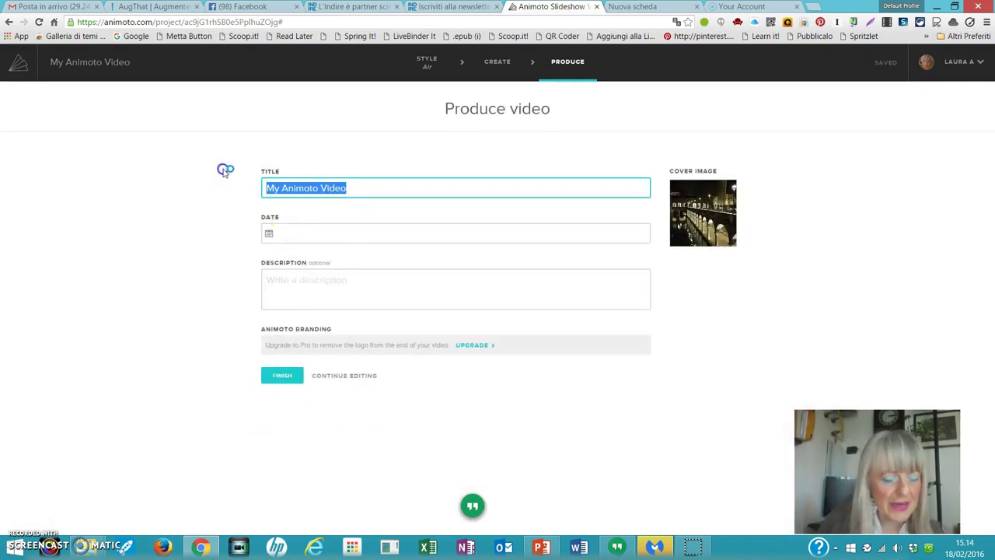
key("BackSpace")
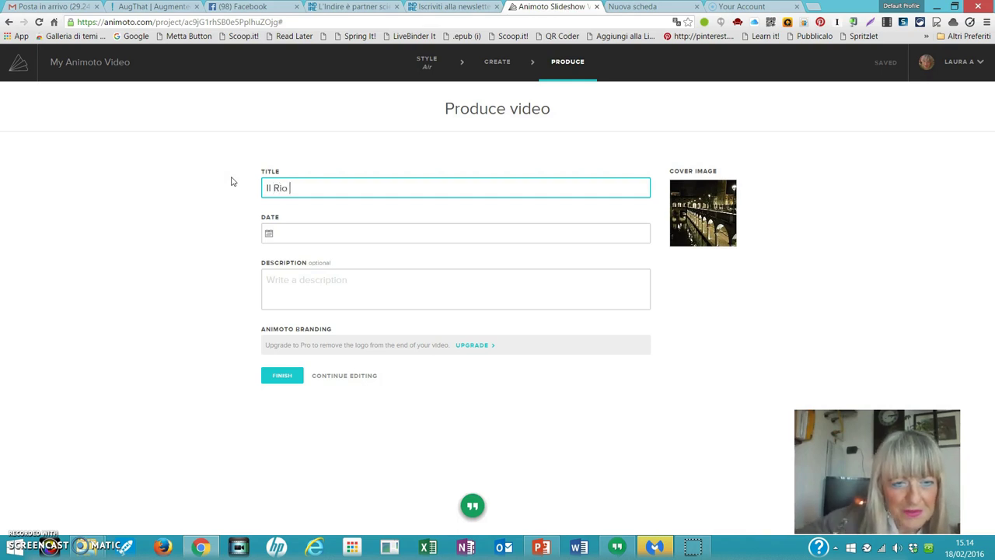
left_click(269, 233)
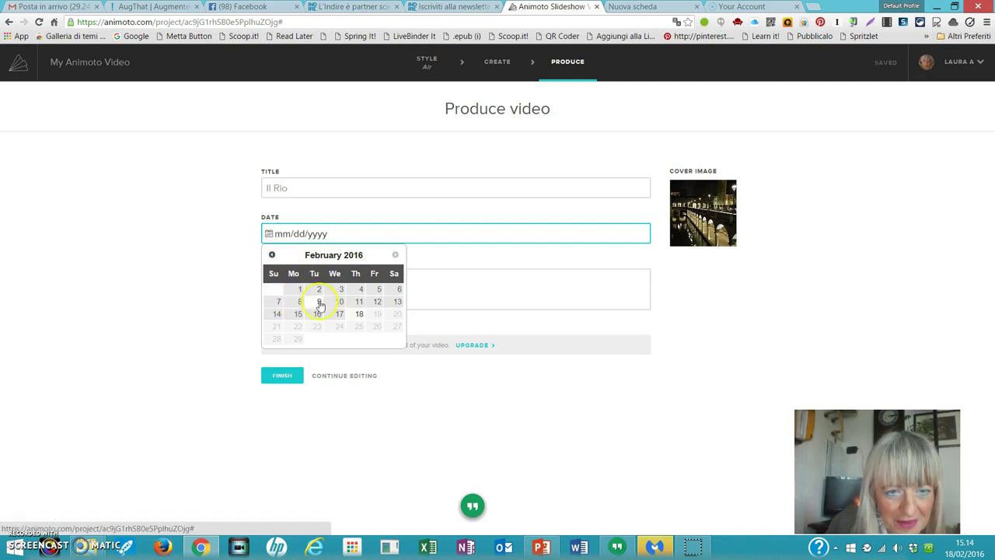
left_click(360, 314)
left_click(289, 282)
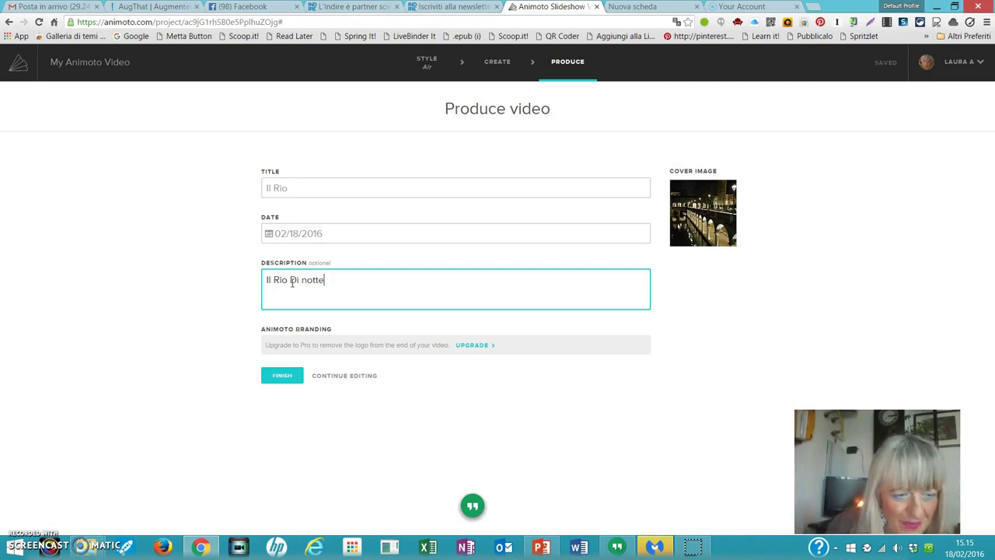
Step: Finish producing the "Il Rio" video and play it on its video page
left_click(284, 376)
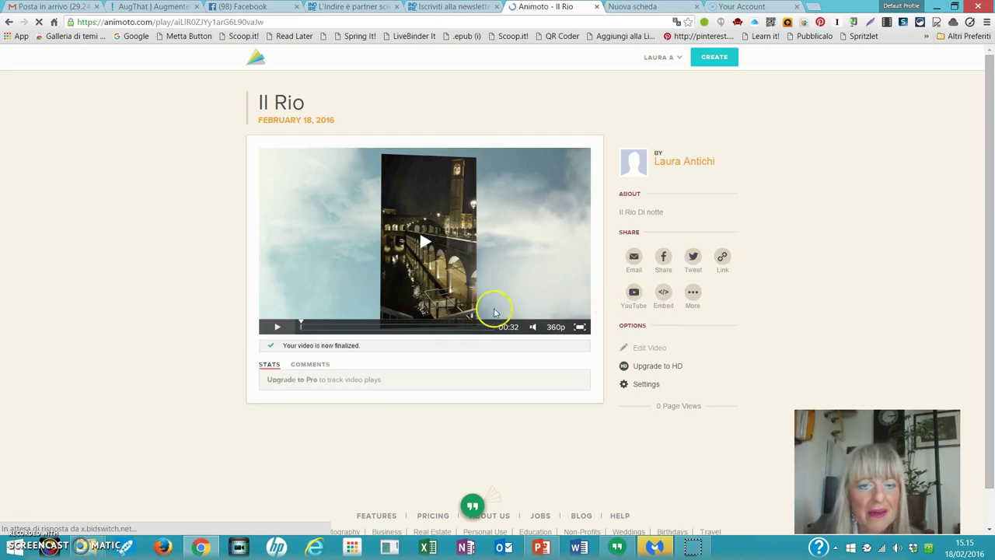
left_click(276, 326)
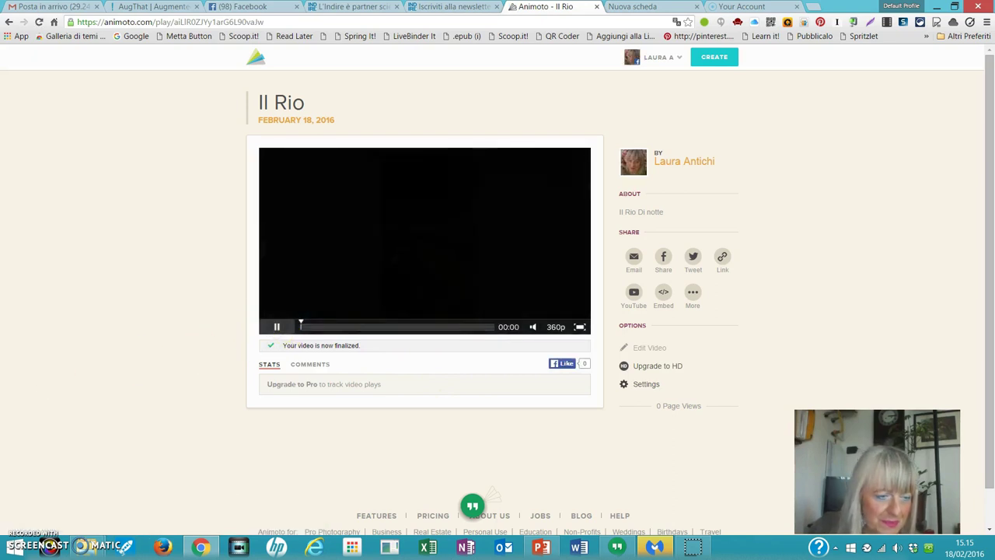